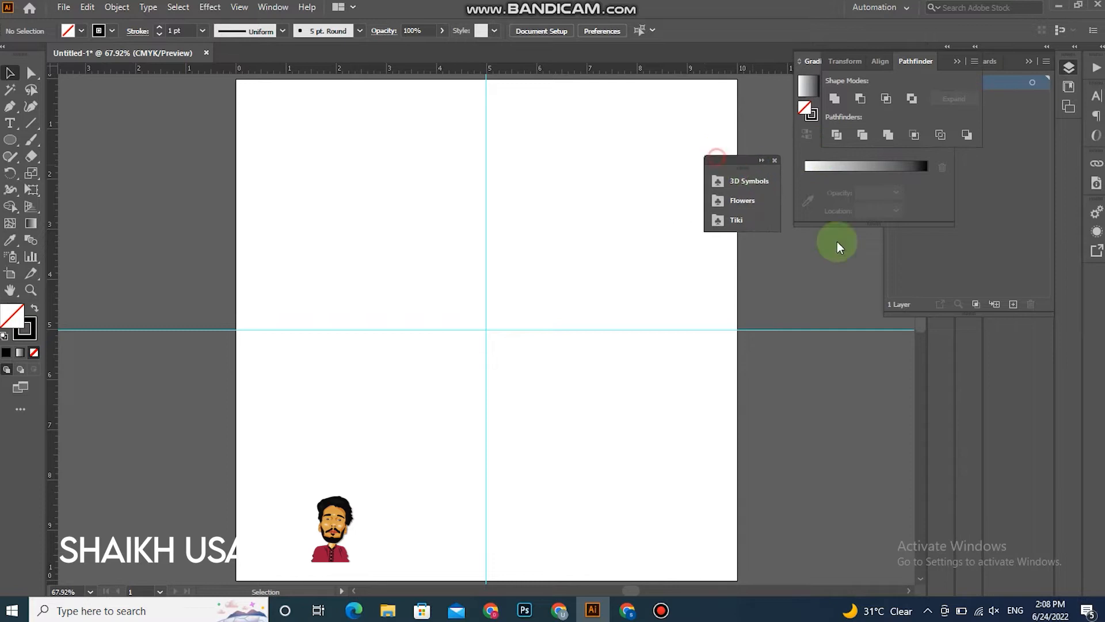
# - Draw a circle about 6.24 in wide and centre it horizontally and vertically on the artboard
pyautogui.click(10, 139)
pyautogui.moveTo(319, 288); pyautogui.dragTo(633, 545)
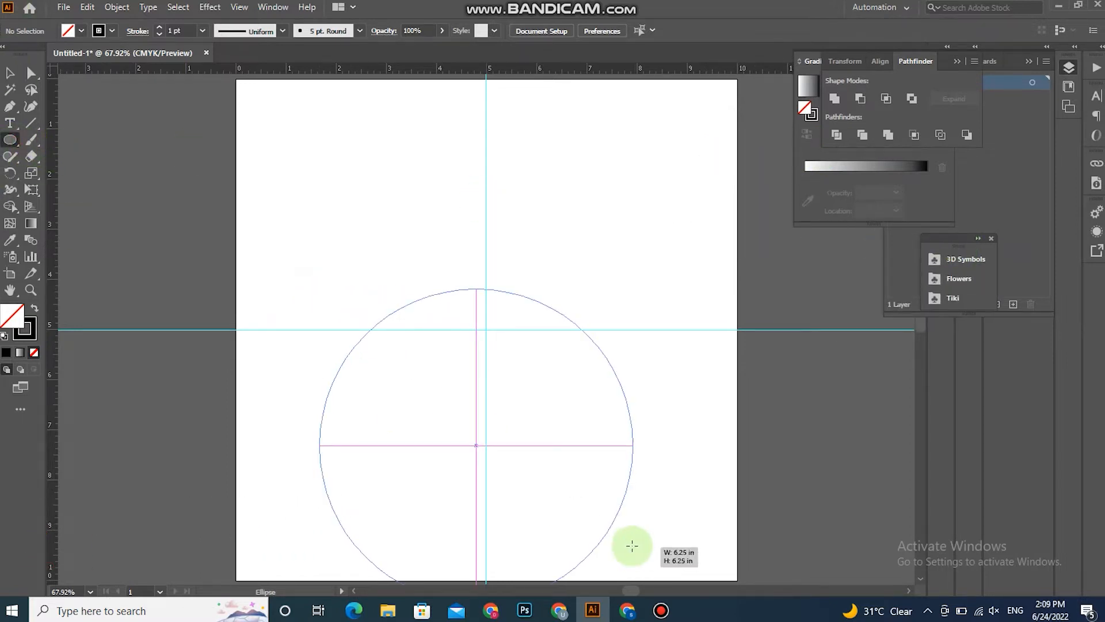
pyautogui.moveTo(473, 449)
pyautogui.mouseDown()
pyautogui.moveTo(486, 441)
pyautogui.moveTo(484, 450)
pyautogui.mouseUp()
pyautogui.hotkey('ctrl', 'z')
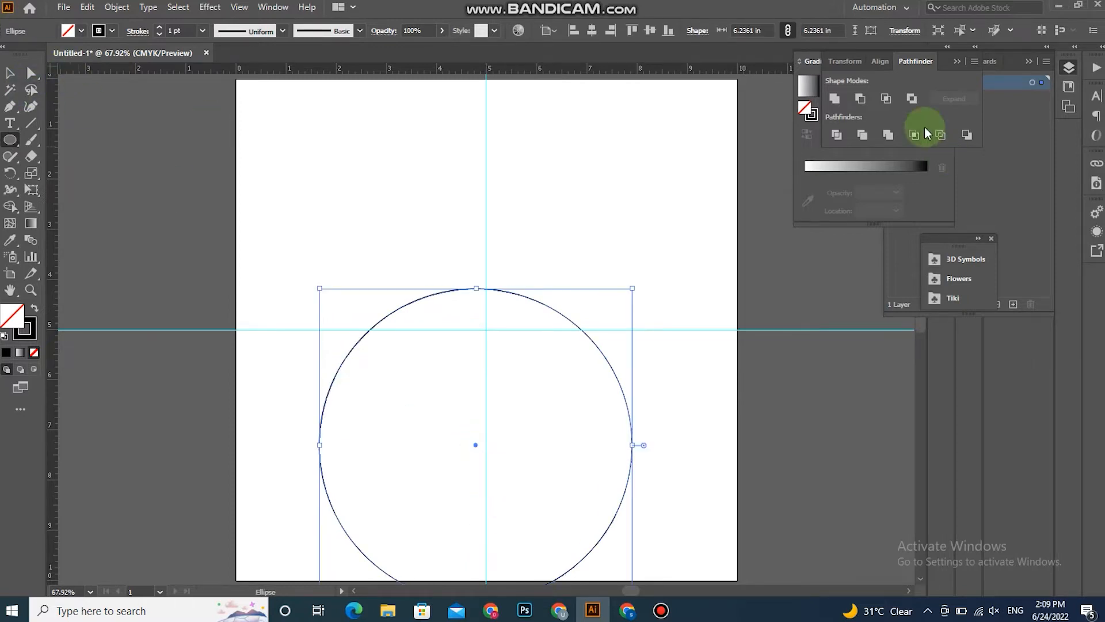
pyautogui.click(590, 30)
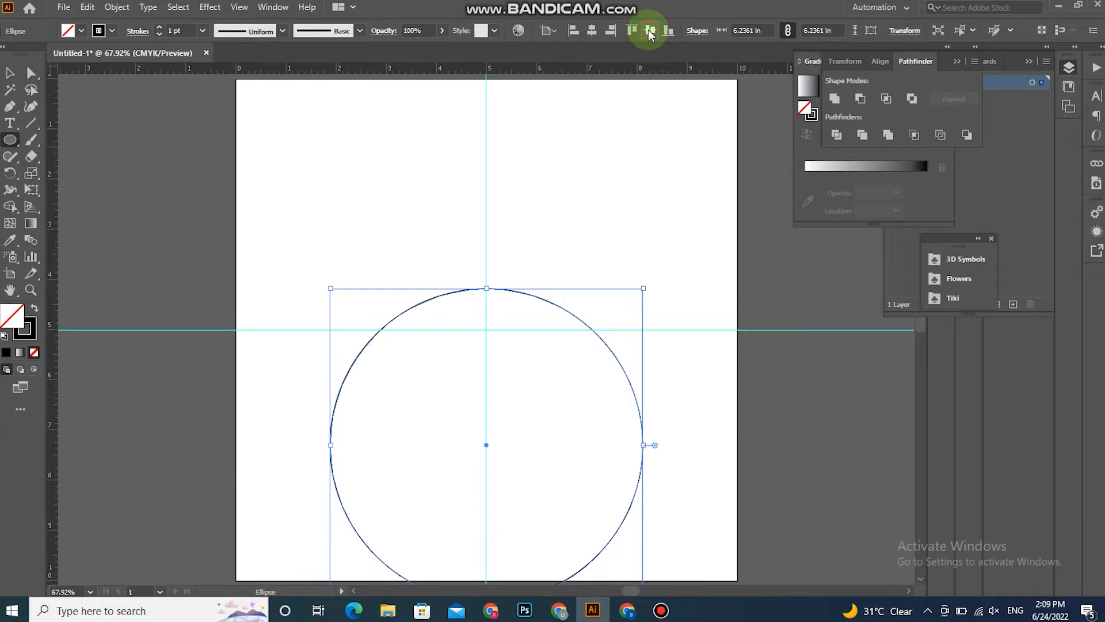
pyautogui.click(650, 30)
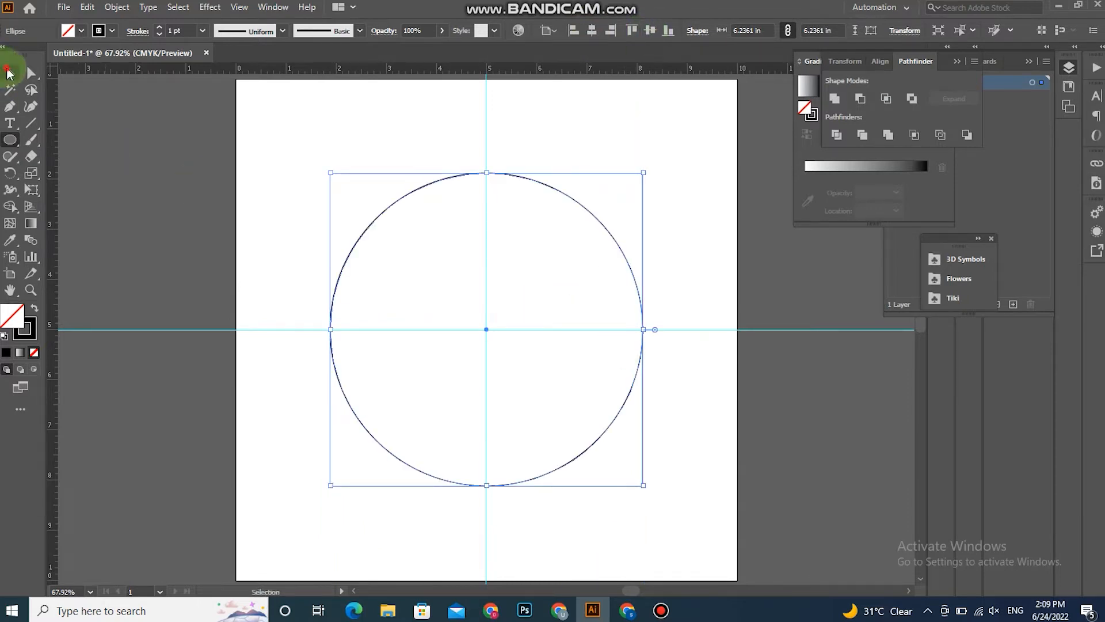
# - Duplicate the circle in place and scale the copy about its centre to about 3.39 in
pyautogui.click(8, 72)
pyautogui.hotkey('ctrl', 'c')
pyautogui.hotkey('ctrl', 'f')
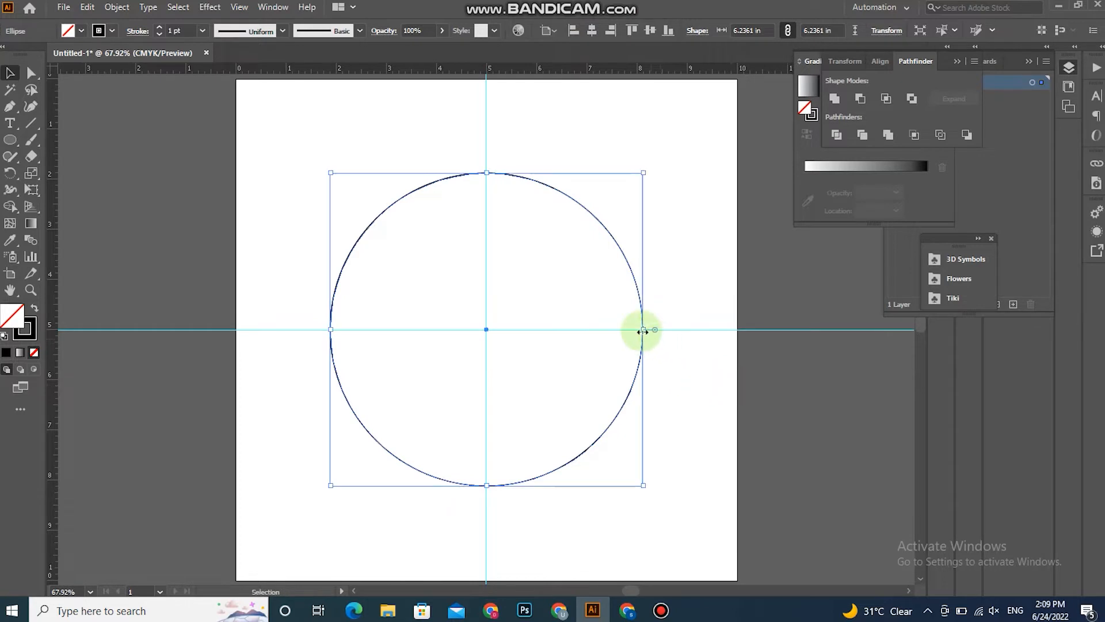
pyautogui.moveTo(643, 331); pyautogui.dragTo(571, 328)
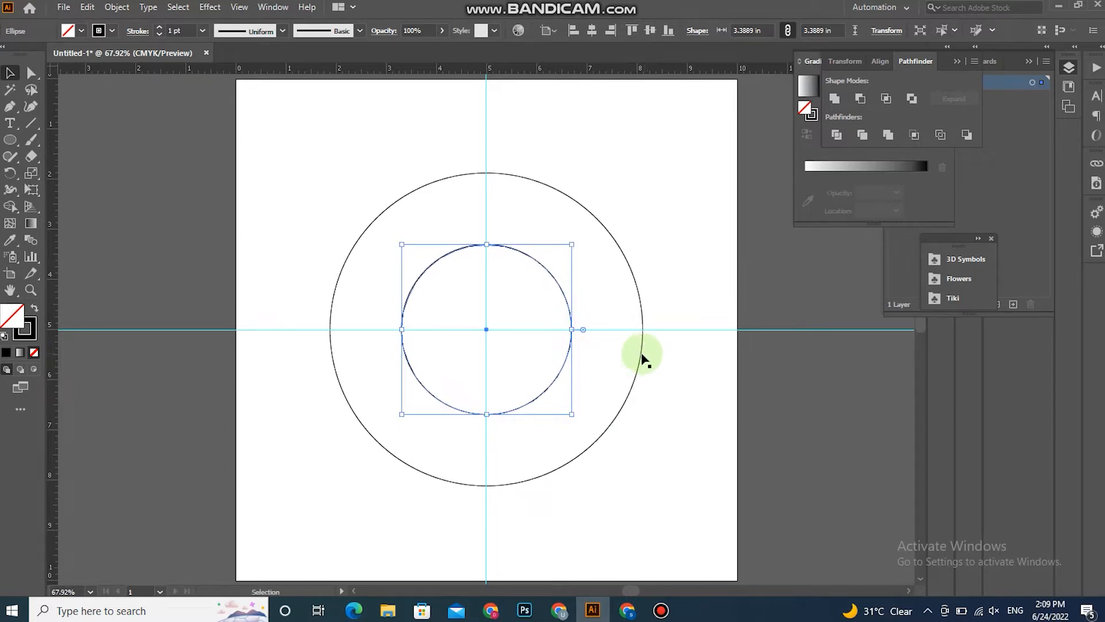
# - Enlarge the outer circle about its centre to about 6.89 in and move it left until its right edge meets the vertical centre guide
pyautogui.click(645, 341)
pyautogui.moveTo(645, 333); pyautogui.dragTo(659, 329)
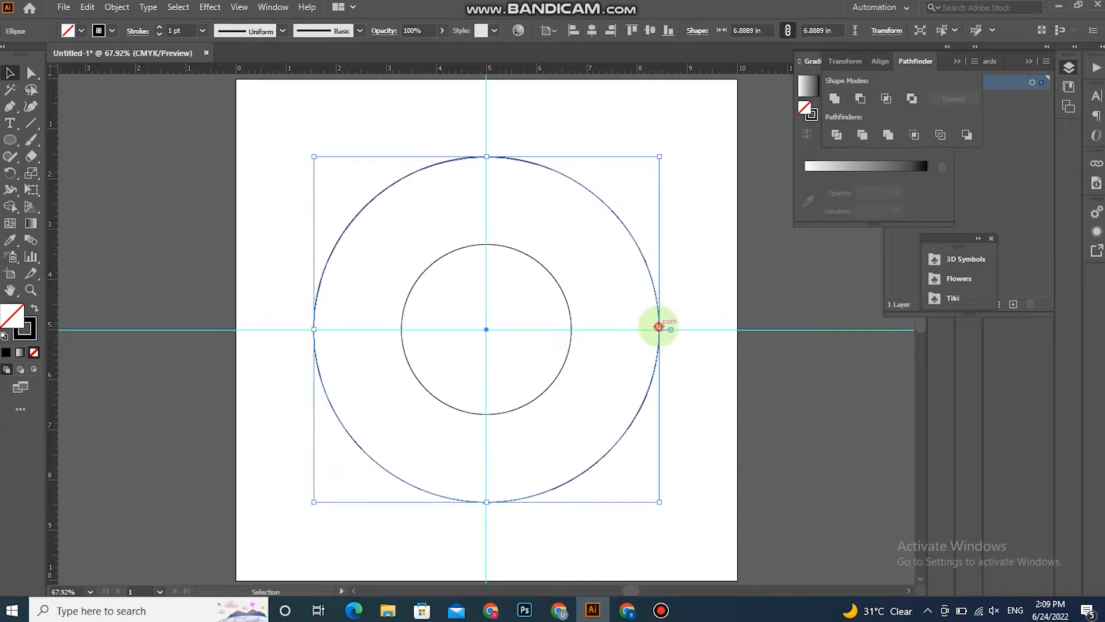
pyautogui.moveTo(651, 330); pyautogui.dragTo(485, 330)
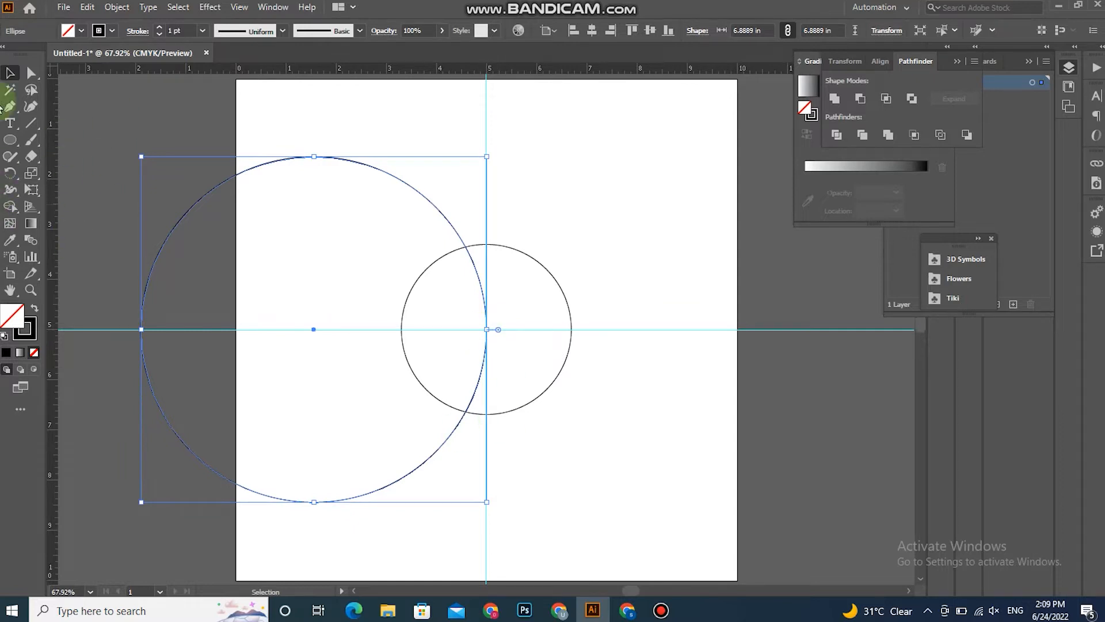
# - Reduce the large circle to its upper-right quarter arc by deleting its left and bottom anchor points
pyautogui.click(31, 72)
pyautogui.click(449, 220)
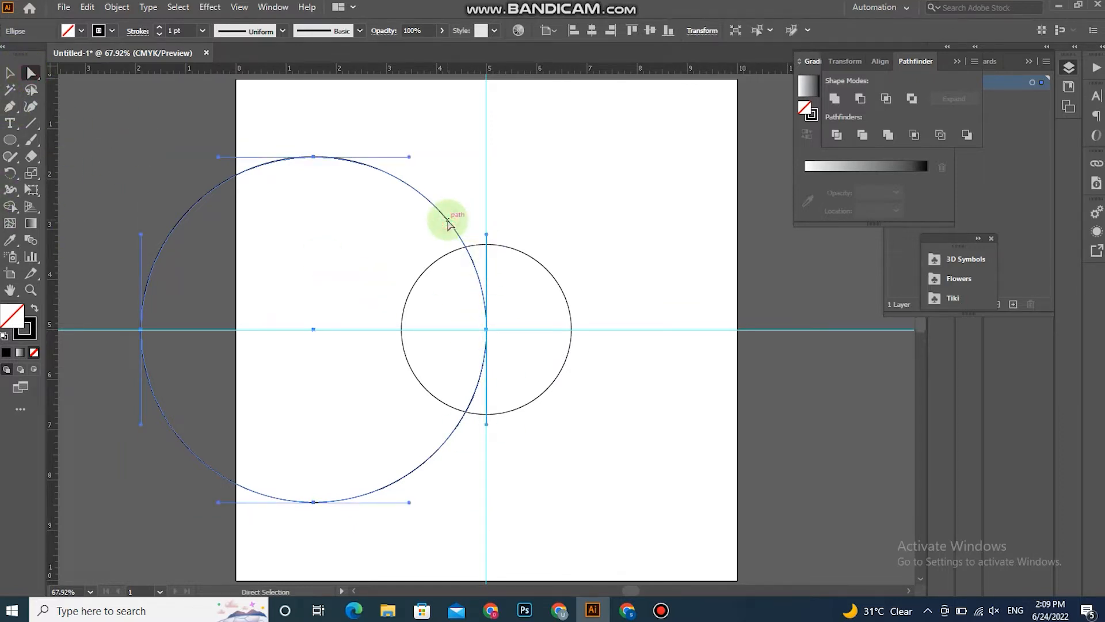
pyautogui.click(314, 157)
pyautogui.press('Delete')
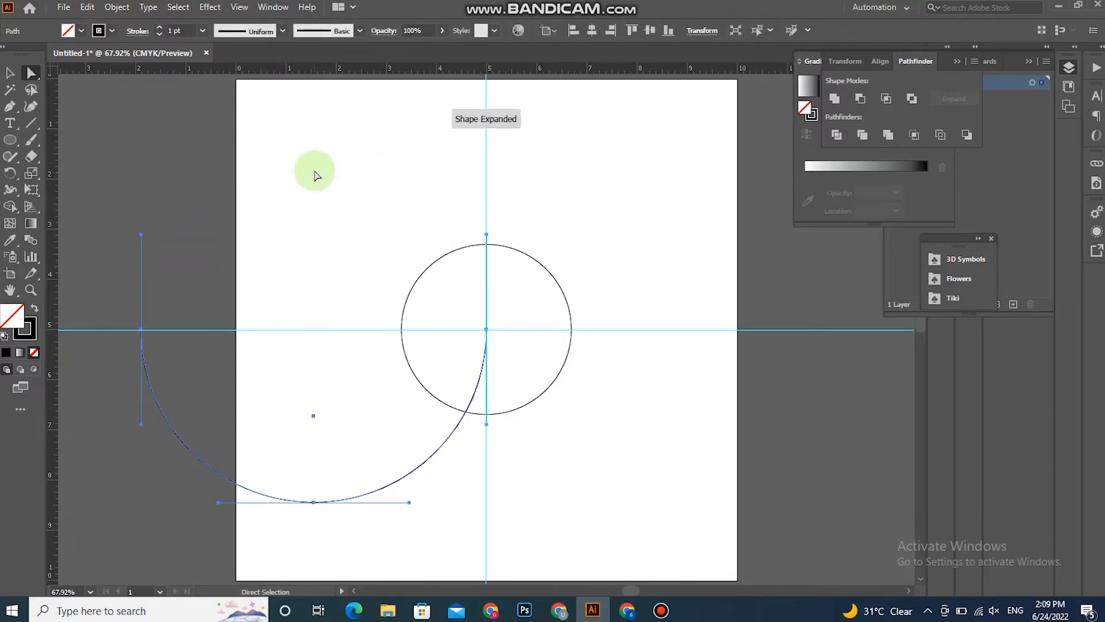
pyautogui.hotkey('ctrl', 'z')
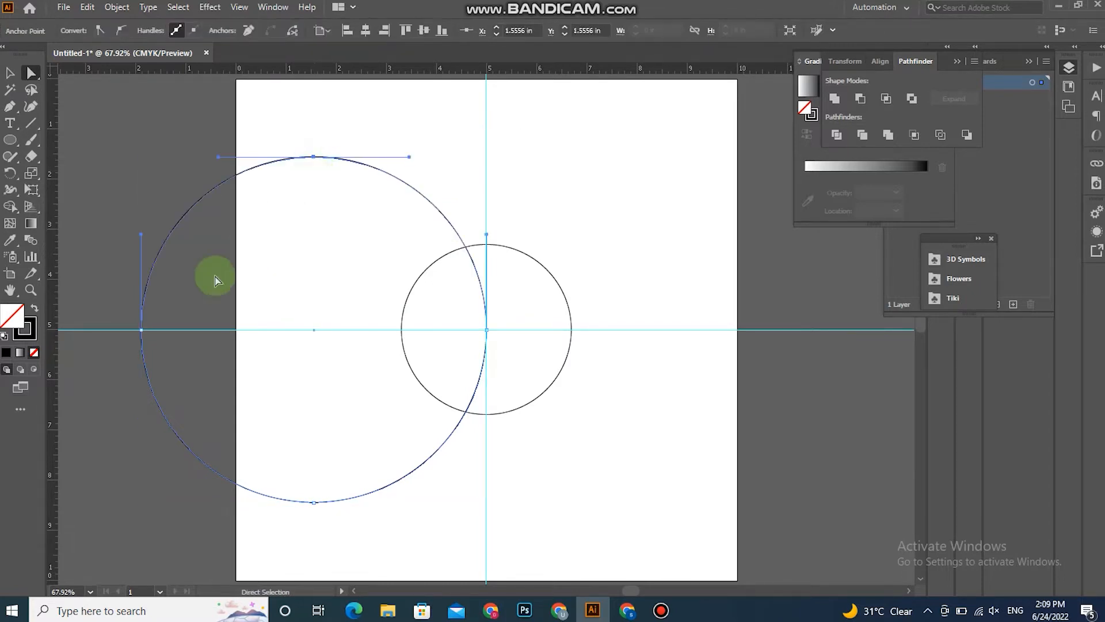
pyautogui.click(143, 331)
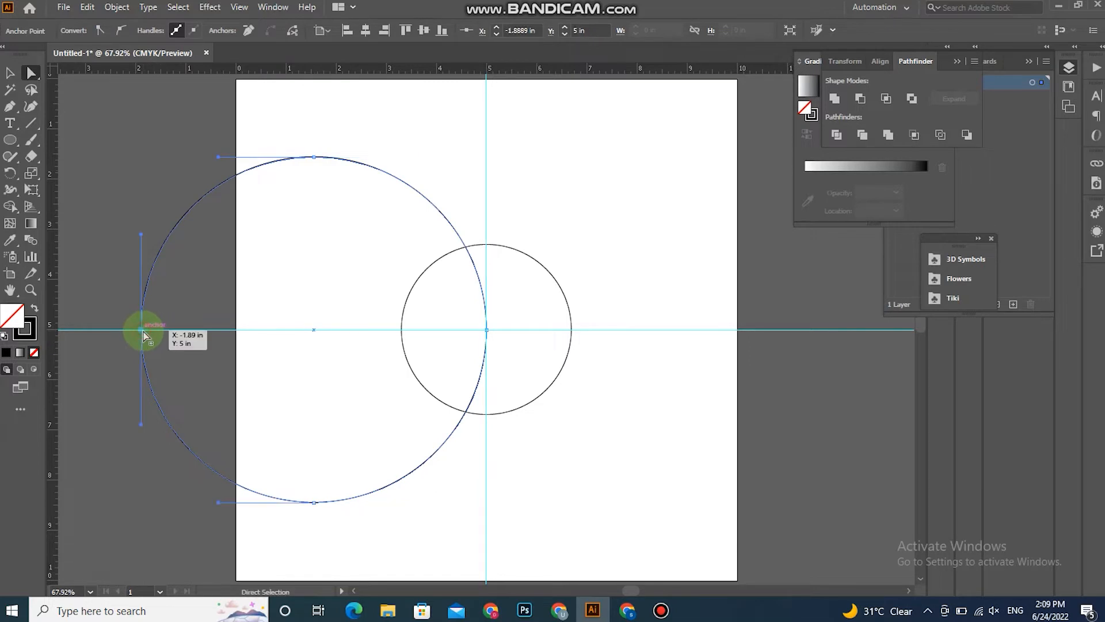
pyautogui.press('Delete')
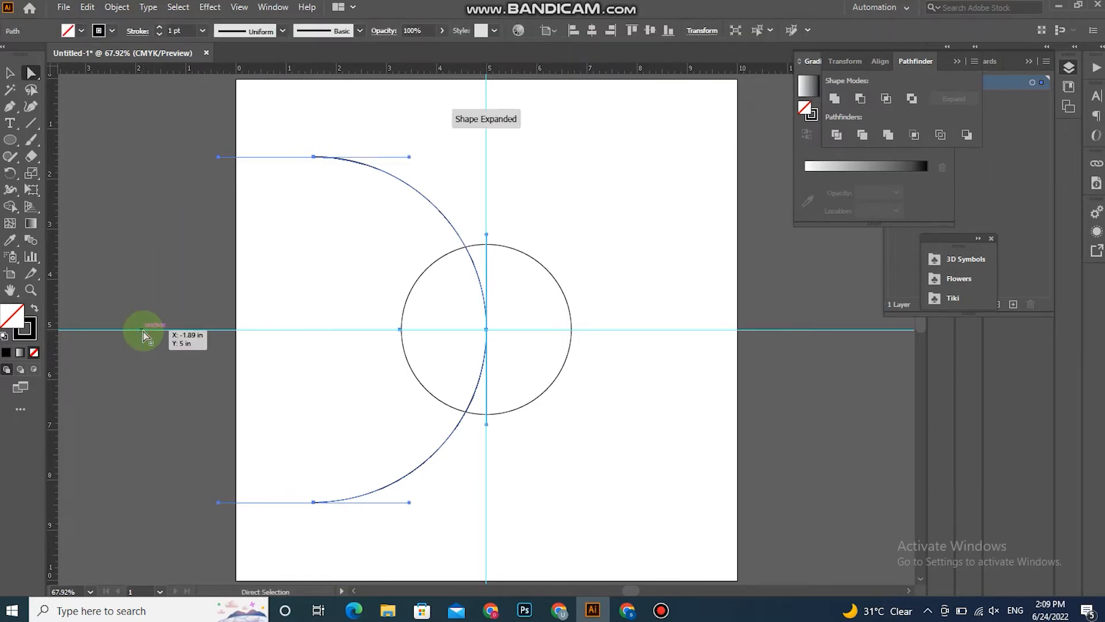
pyautogui.click(313, 503)
pyautogui.press('Delete')
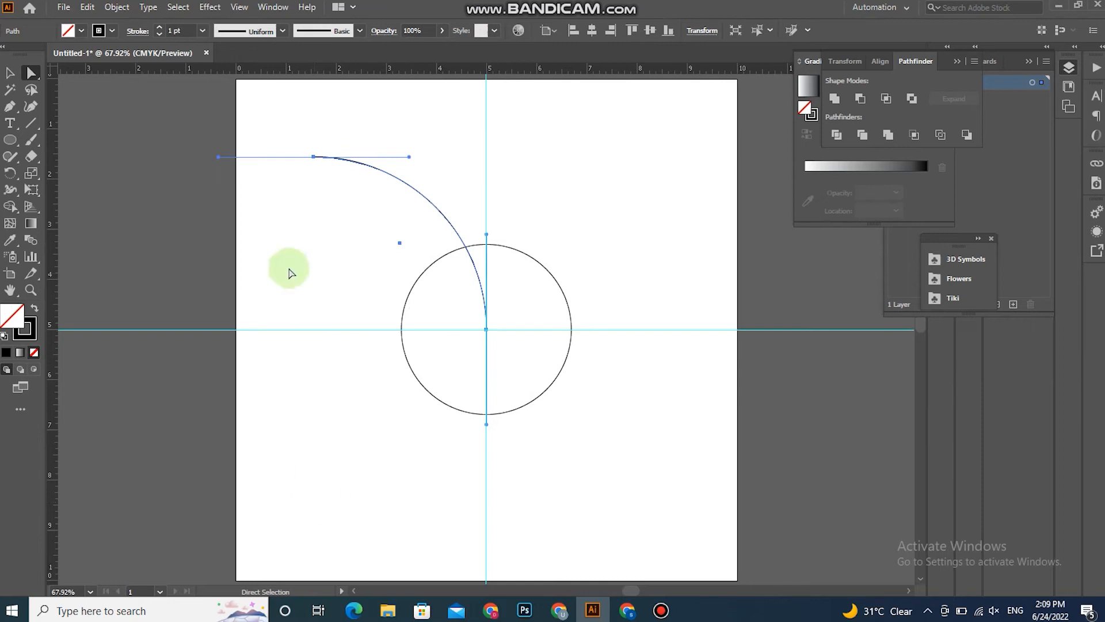
pyautogui.click(313, 157)
pyautogui.press('Delete')
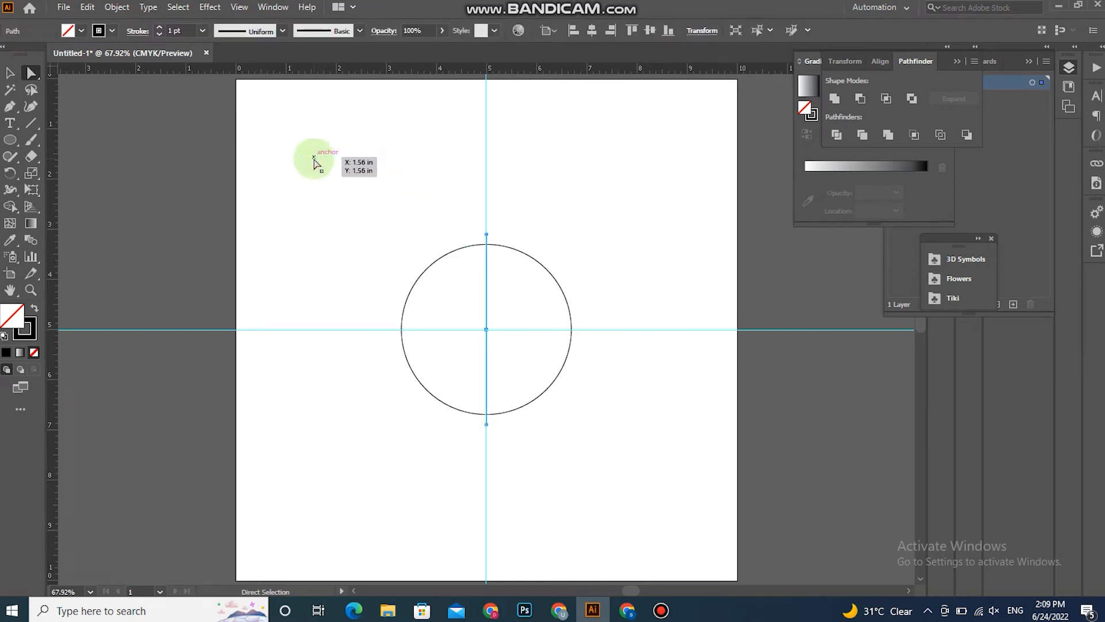
pyautogui.hotkey('ctrl', 'z')
pyautogui.hotkey('ctrl', 'z')
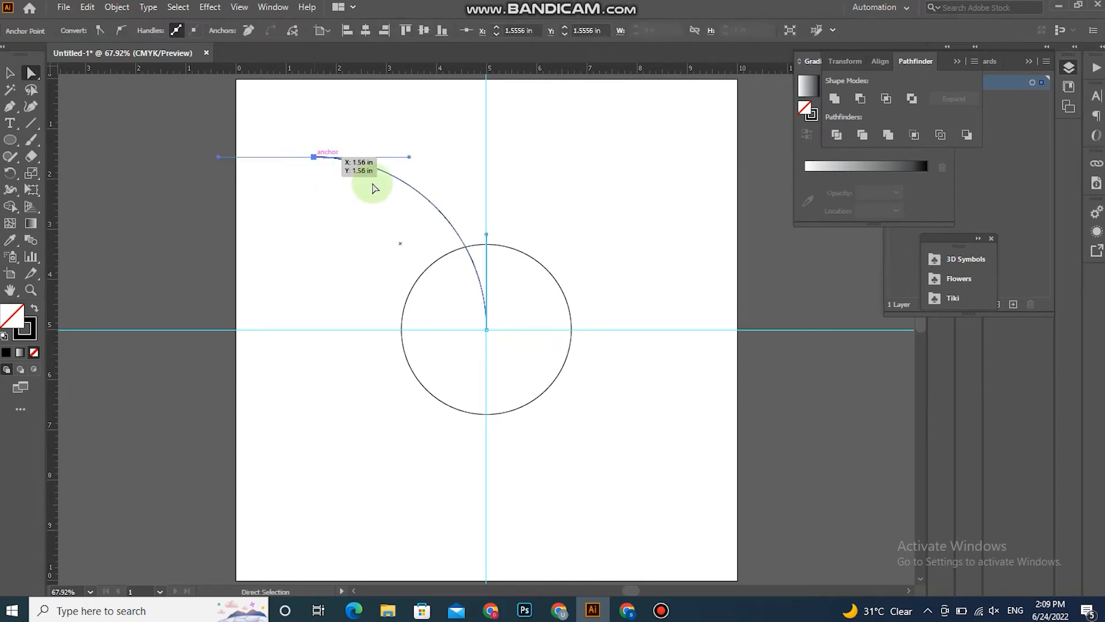
# - Select the arc with the small circle and remove the part of the arc outside the circle using Shape Builder
pyautogui.click(419, 280)
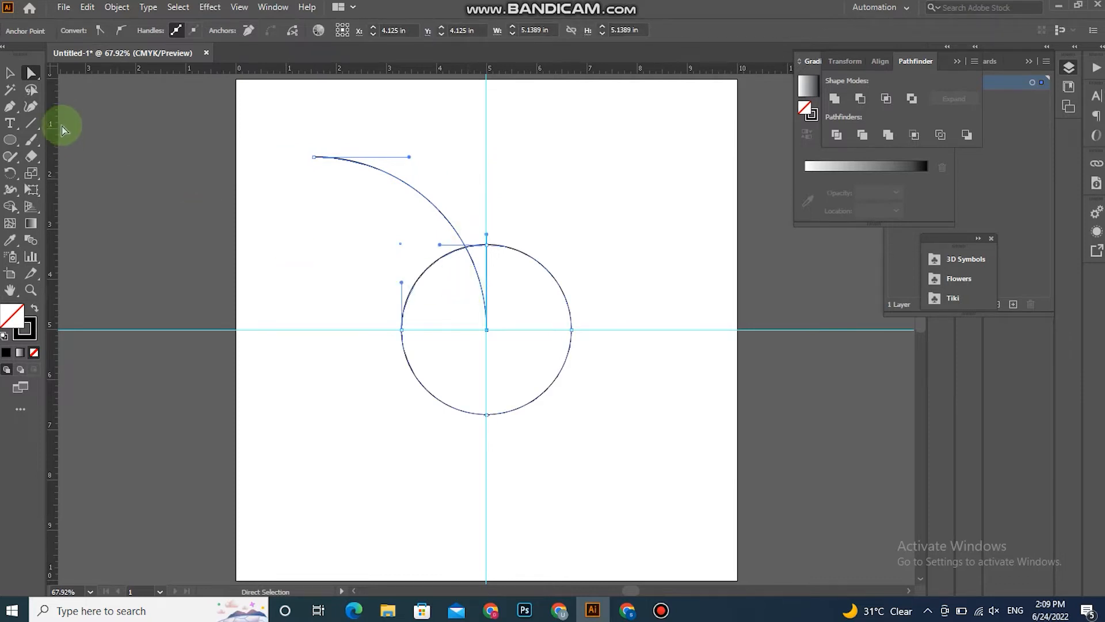
pyautogui.click(10, 87)
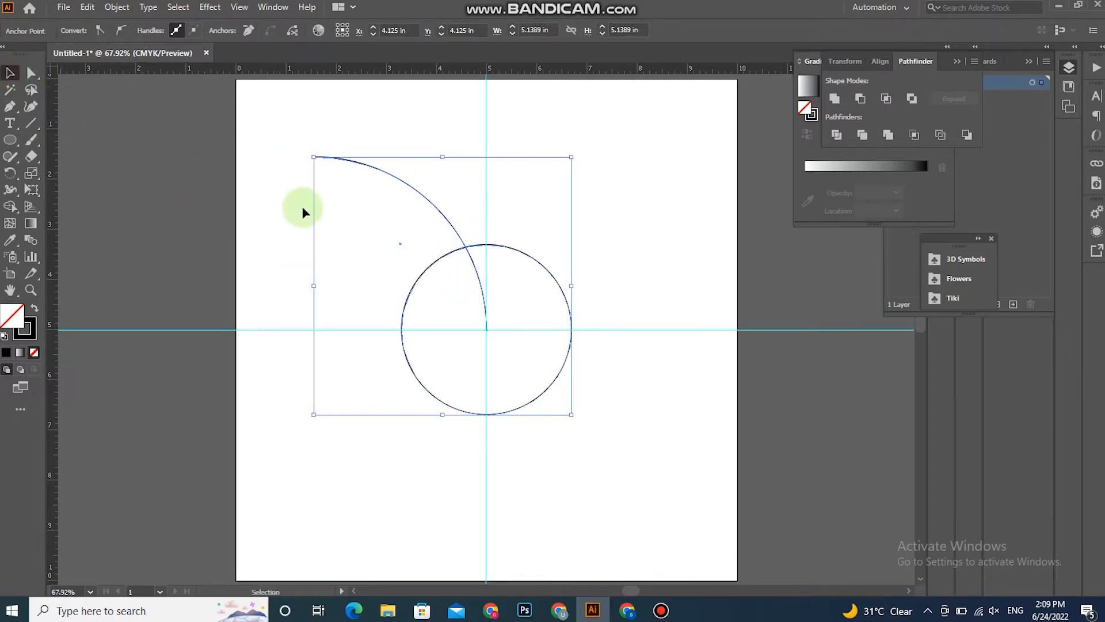
pyautogui.moveTo(458, 139); pyautogui.dragTo(466, 311)
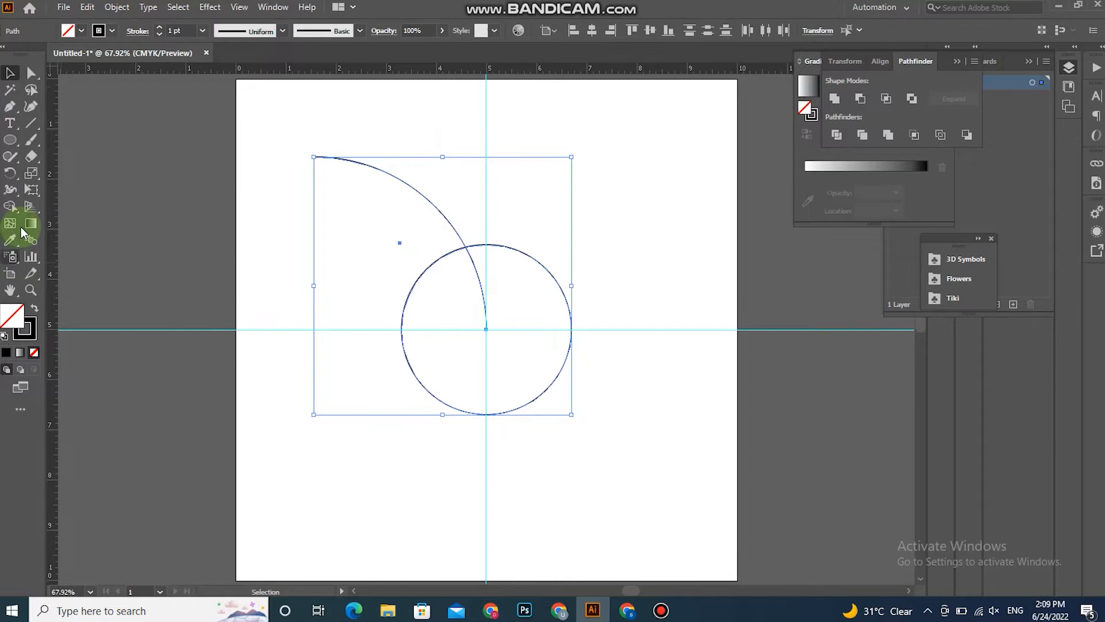
pyautogui.click(10, 206)
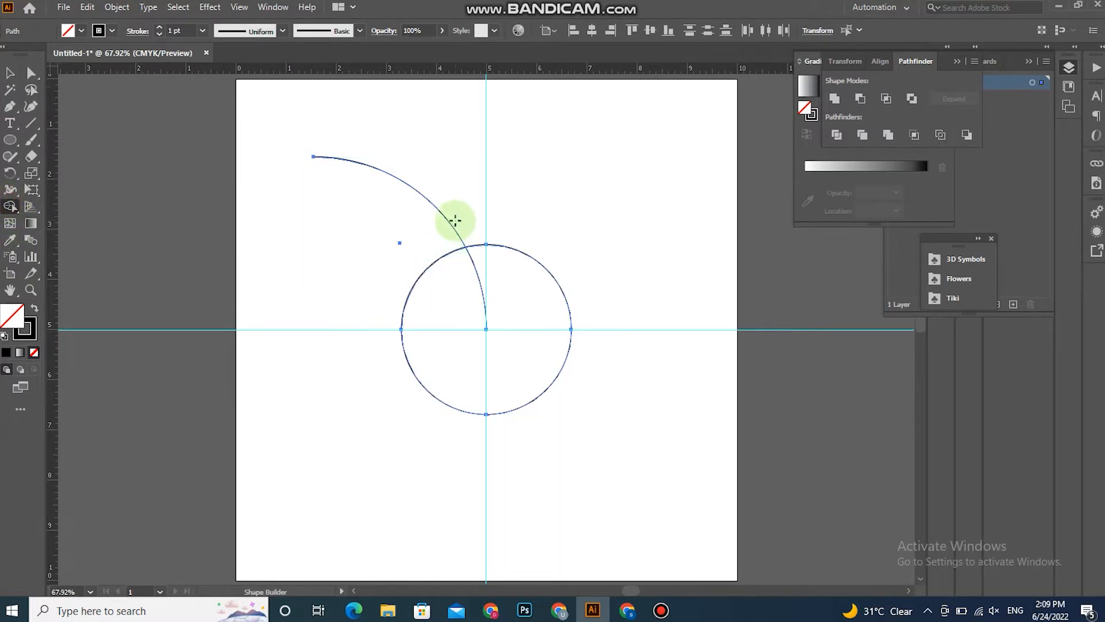
pyautogui.keyDown('alt'); pyautogui.click(452, 217); pyautogui.keyUp('alt')
# - Create a copy of the trimmed arc rotated by 6°
pyautogui.click(10, 73)
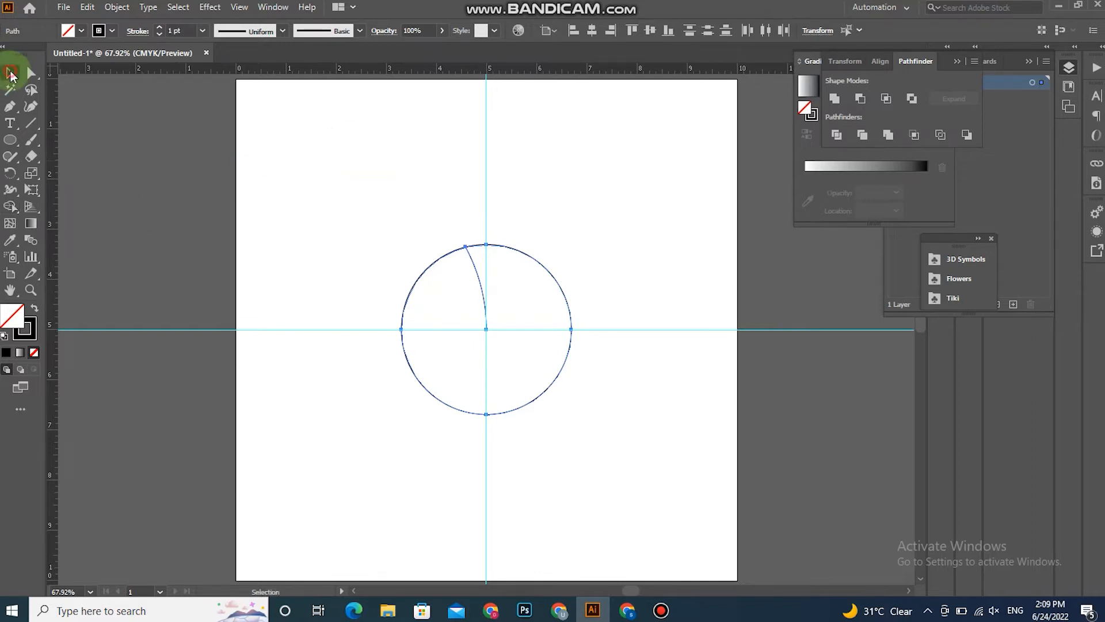
pyautogui.click(497, 280)
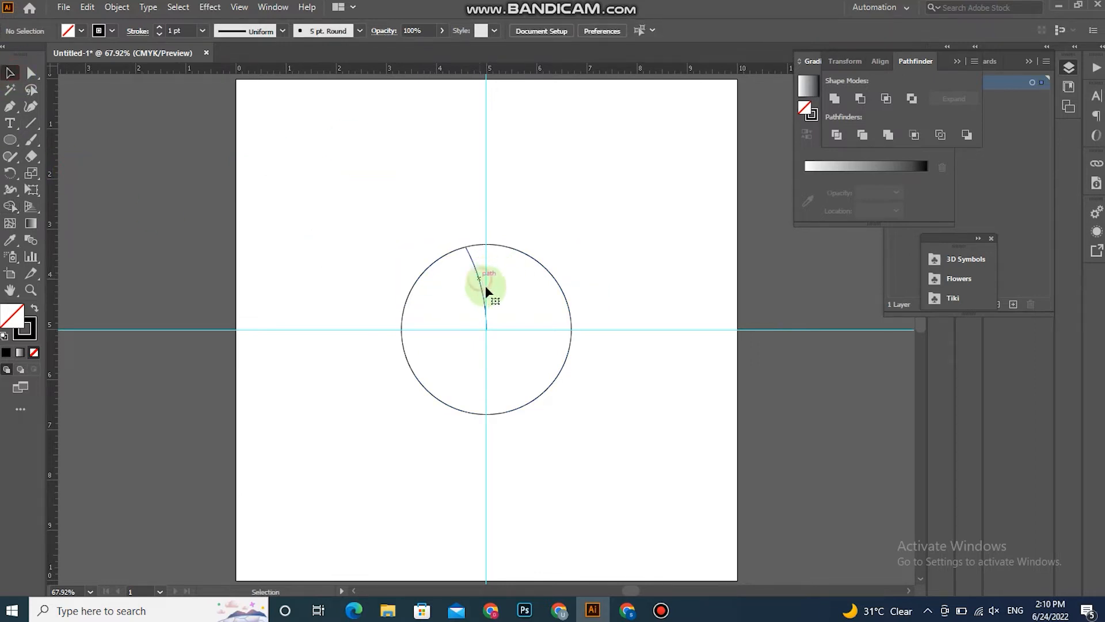
pyautogui.click(487, 288)
pyautogui.rightClick(482, 290)
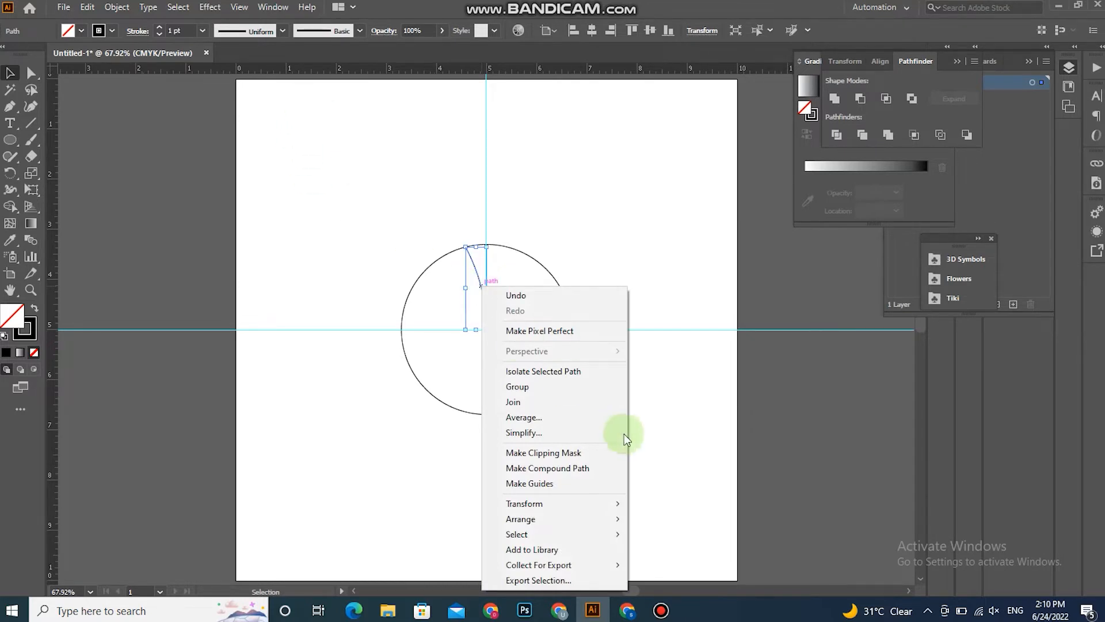
pyautogui.moveTo(591, 504)
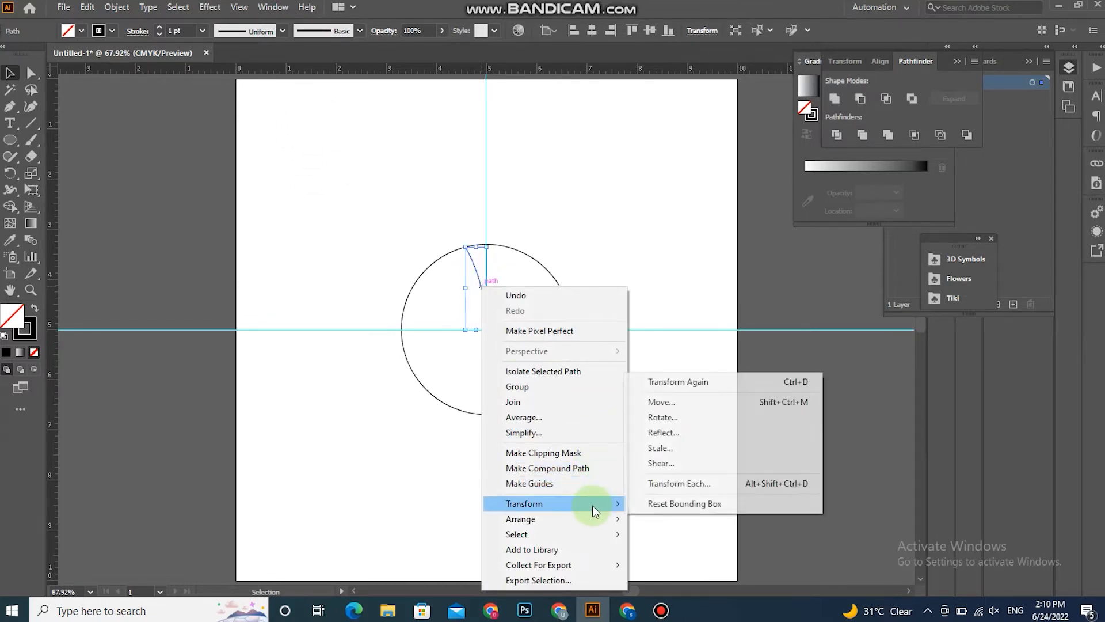
pyautogui.click(710, 416)
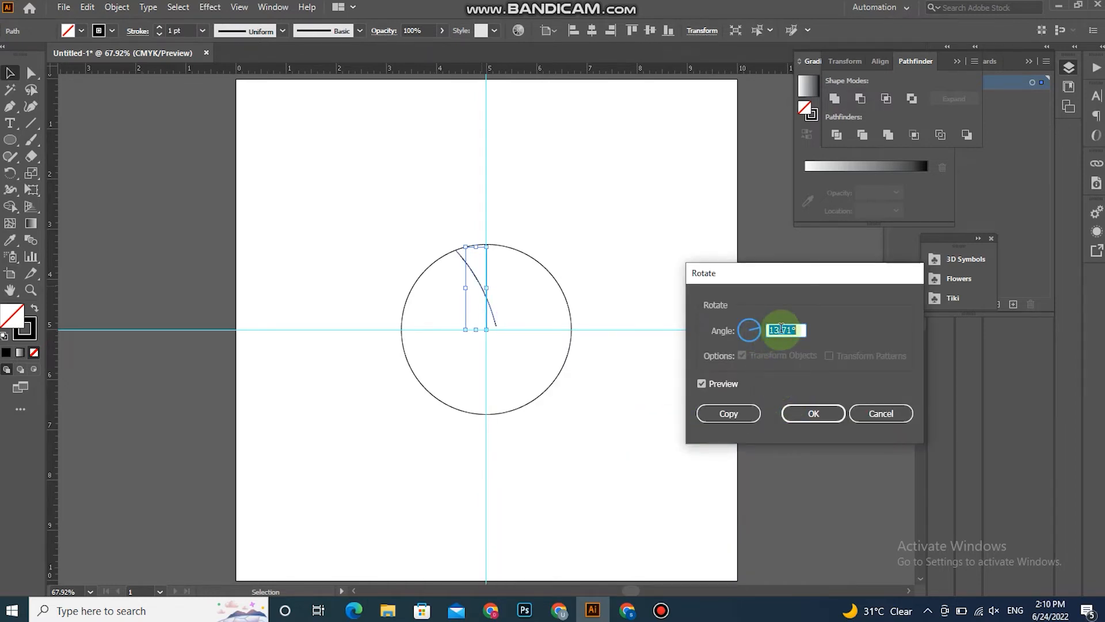
pyautogui.write('6')
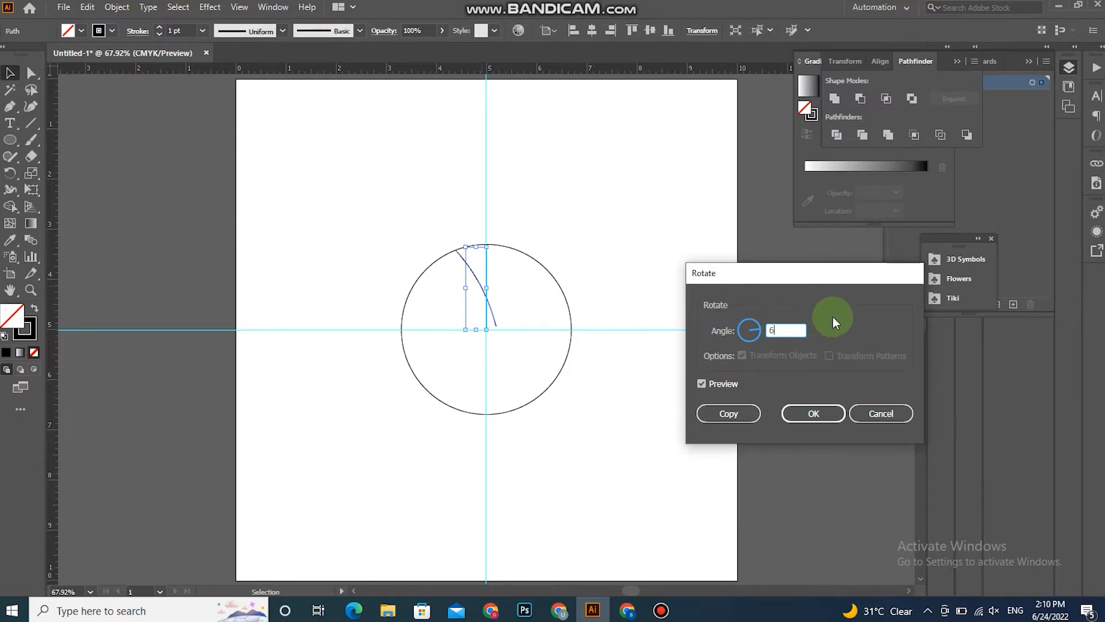
pyautogui.click(733, 390)
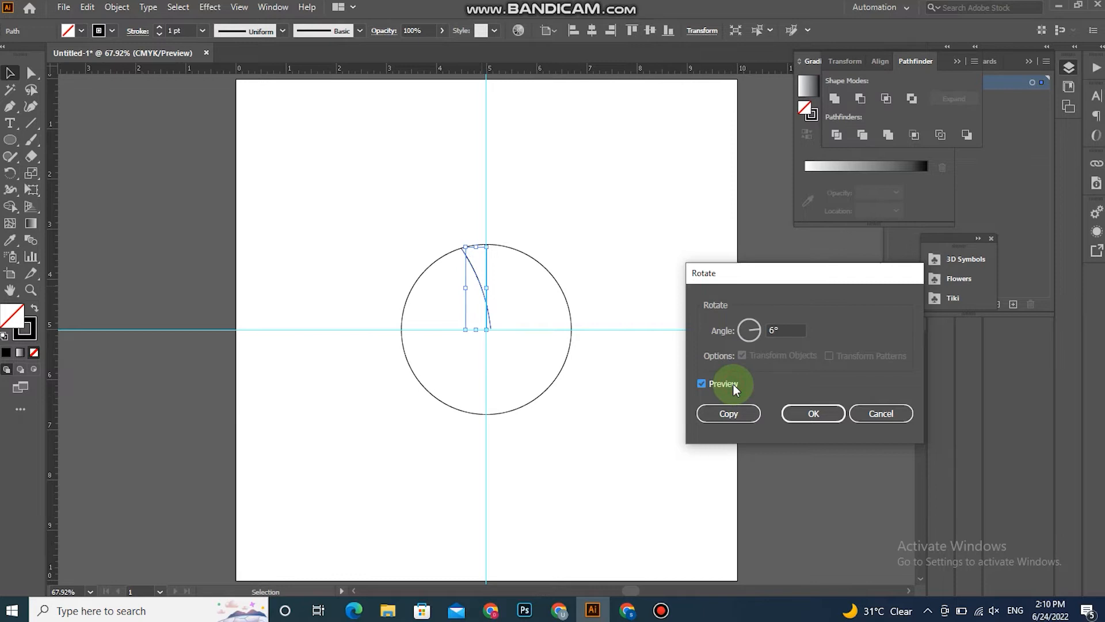
pyautogui.click(728, 413)
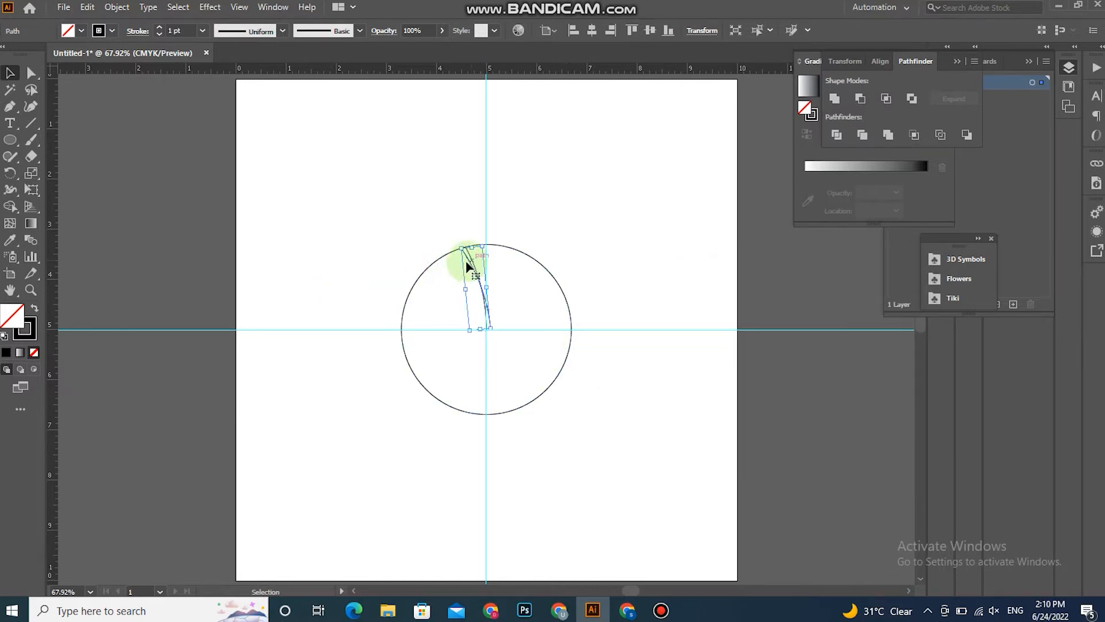
# - Move the rotated arc left and fine-tune its position so its lower end sits beside the original arc's end at the circle's centre
pyautogui.moveTo(469, 261); pyautogui.dragTo(471, 268)
pyautogui.click(621, 247)
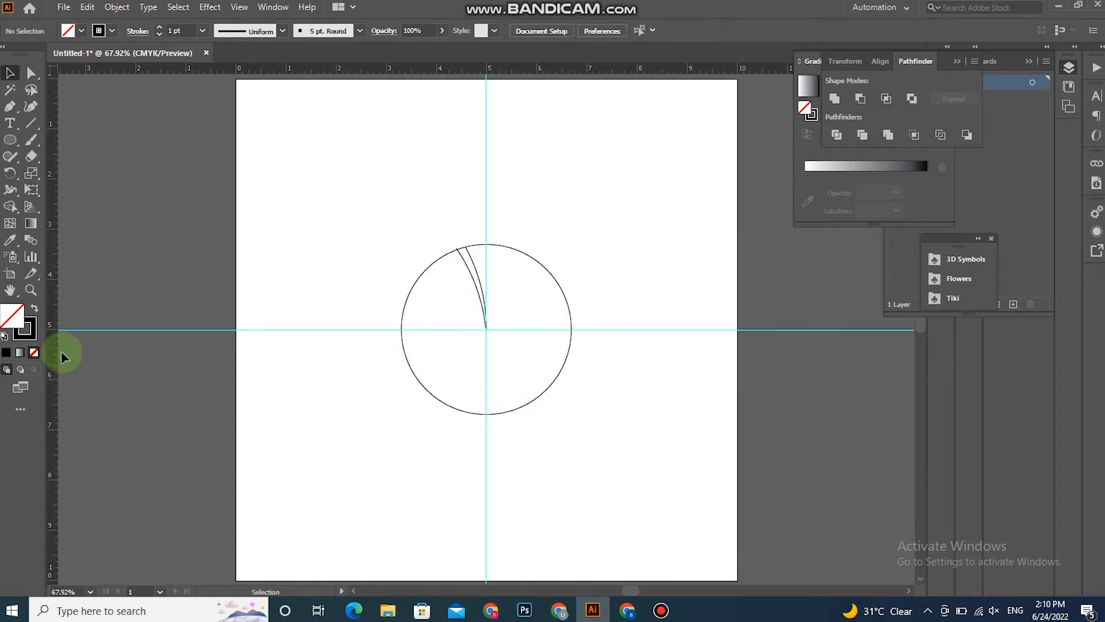
pyautogui.click(29, 290)
pyautogui.moveTo(458, 202); pyautogui.dragTo(547, 383)
pyautogui.click(10, 72)
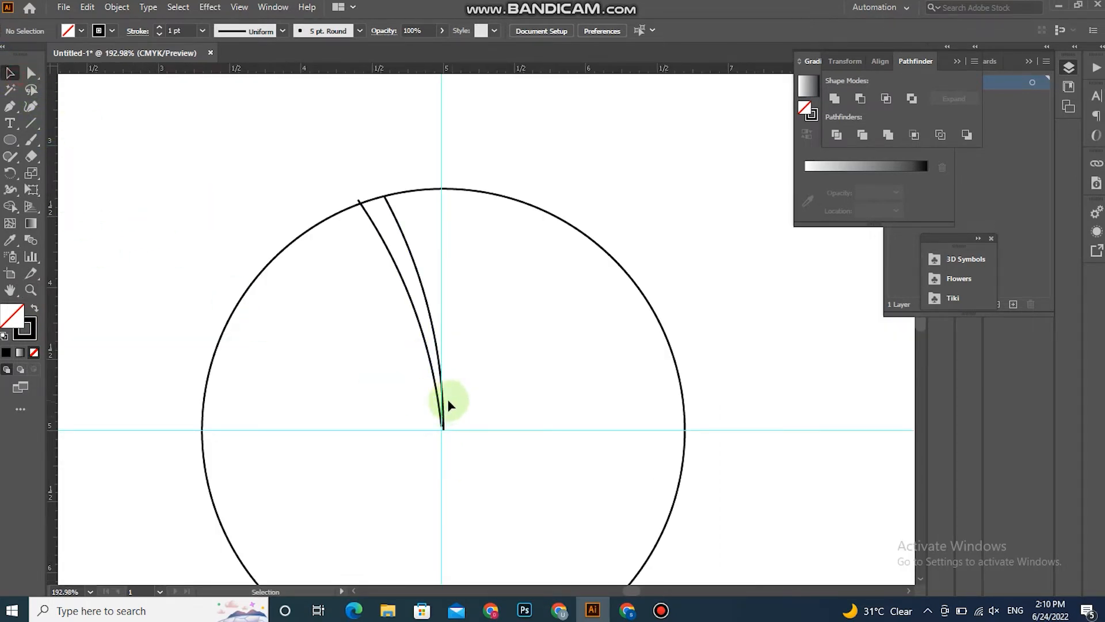
pyautogui.click(443, 419)
pyautogui.click(388, 253)
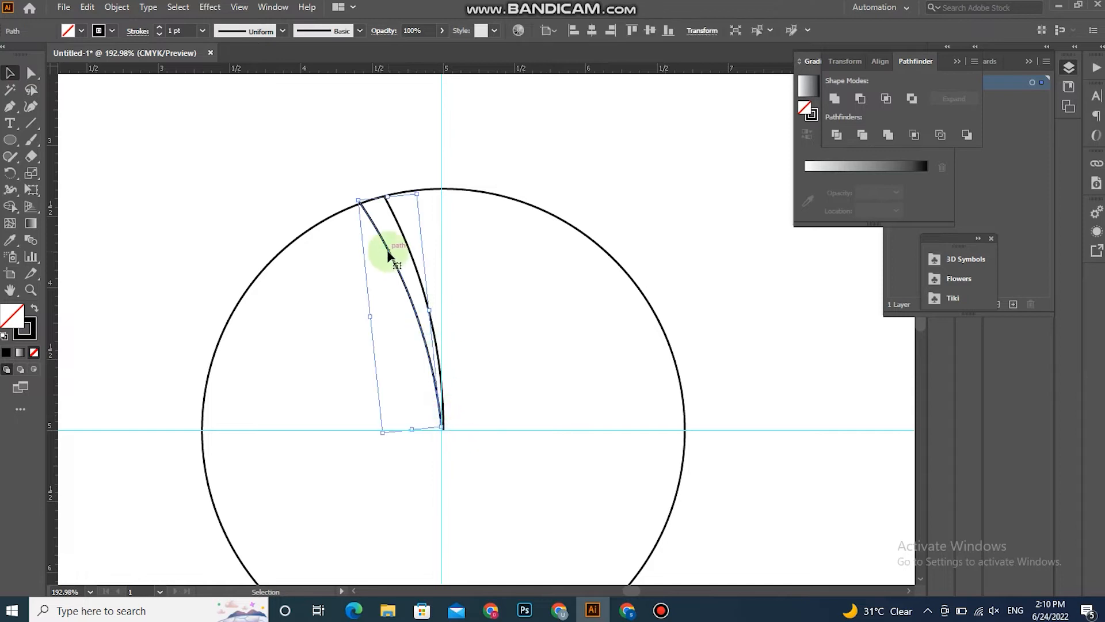
pyautogui.press('Left')
pyautogui.press('Down')
pyautogui.press('Left')
pyautogui.press('Right')
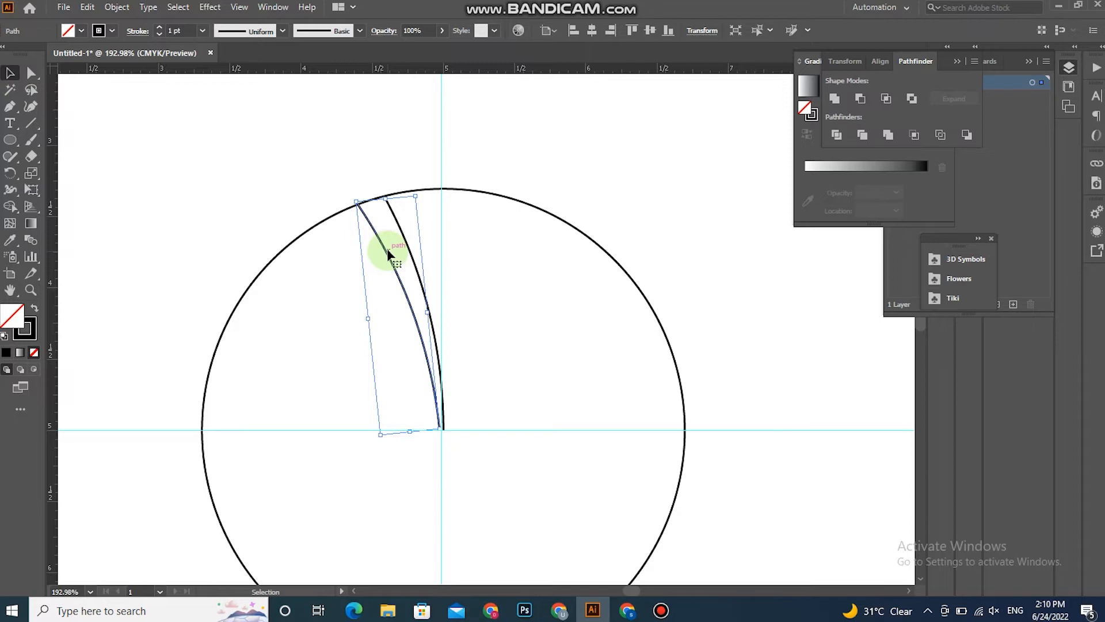
# - Nudge the original arc slightly left so its lower end sits on the intersection of the centre guides
pyautogui.click(406, 237)
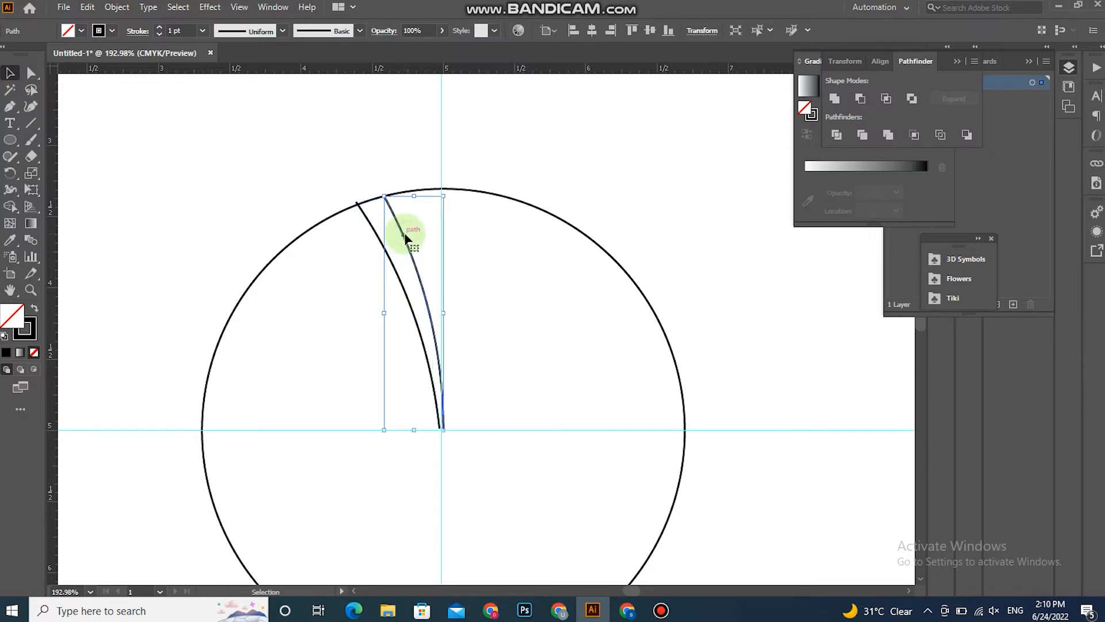
pyautogui.press('Left')
pyautogui.press('Left')
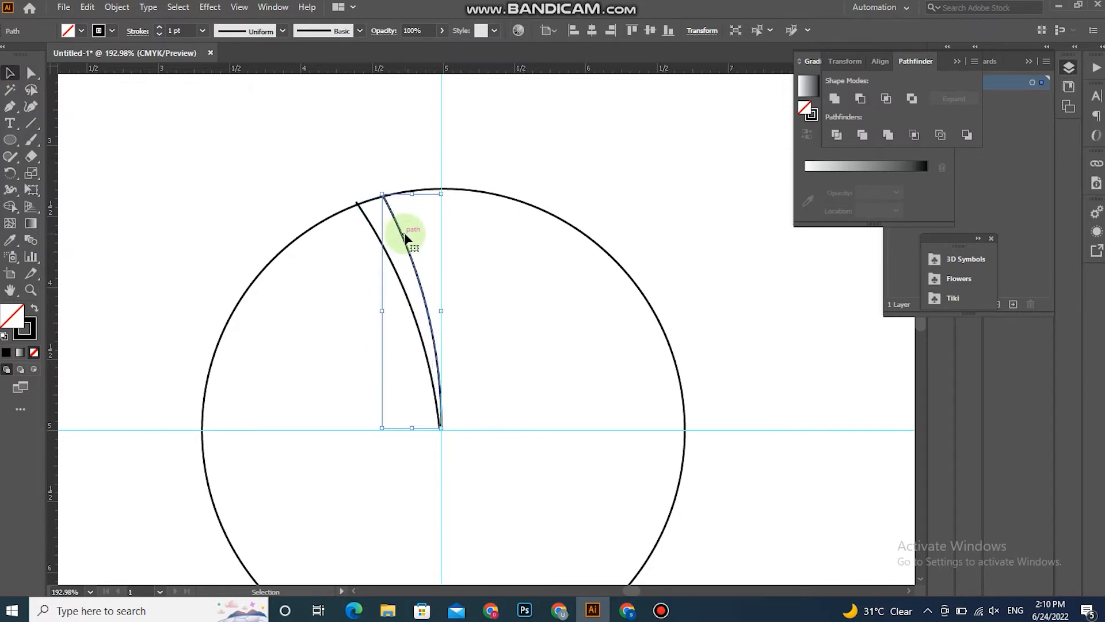
pyautogui.press('Right')
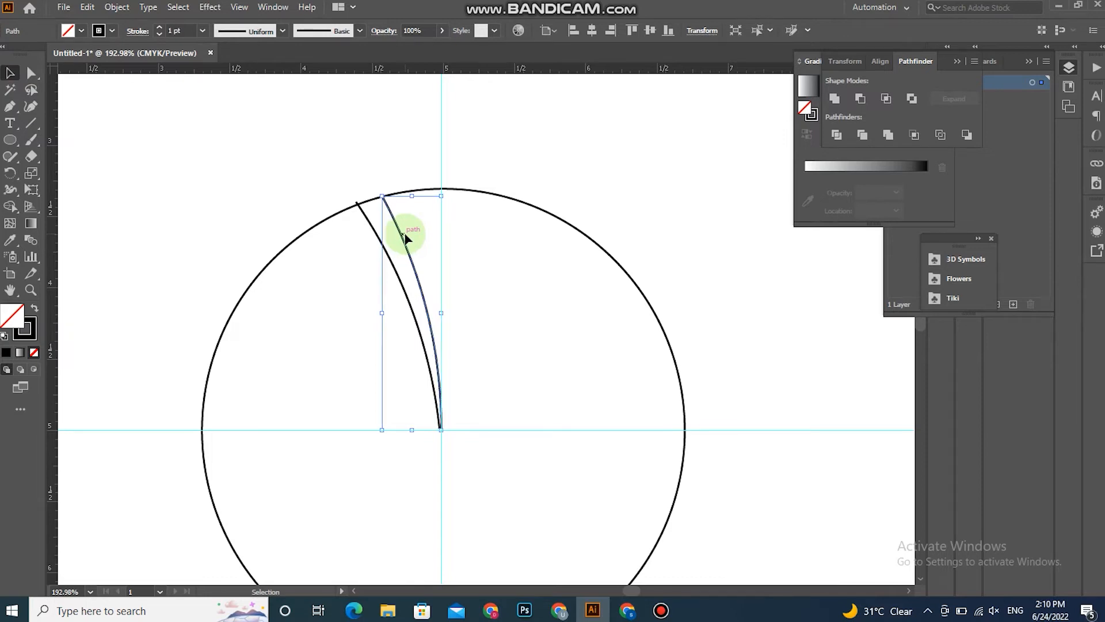
# - Nudge the right arc left to meet the other at the centre, and isolate the blade between them using Shape Builder, removing the remaining circle
pyautogui.press('Left')
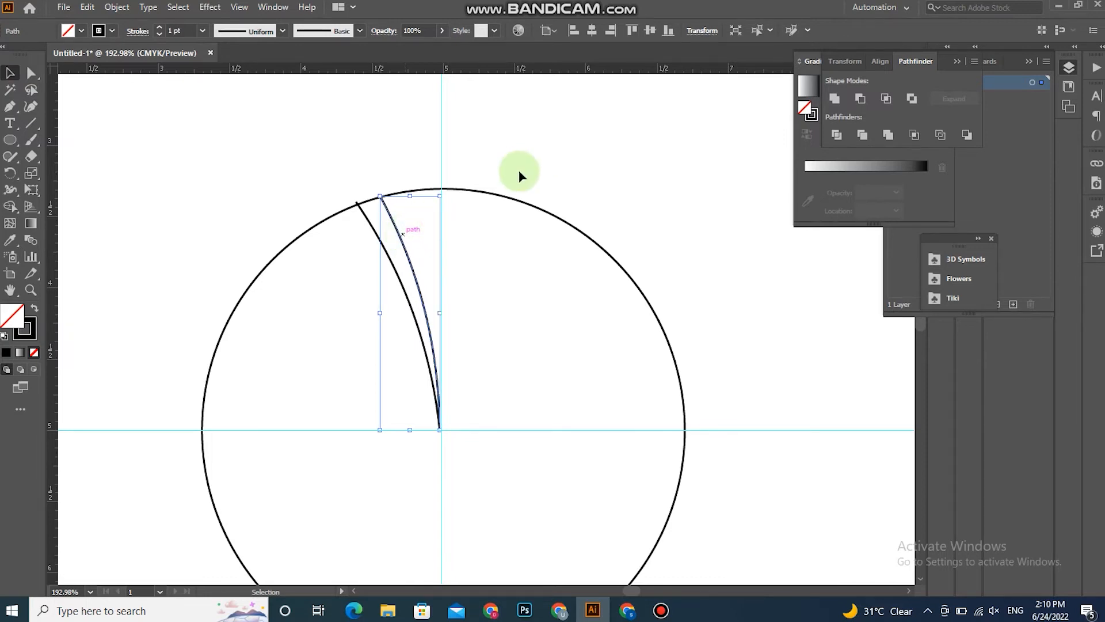
pyautogui.moveTo(330, 159); pyautogui.dragTo(498, 364)
pyautogui.hotkey('ctrl', 'a')
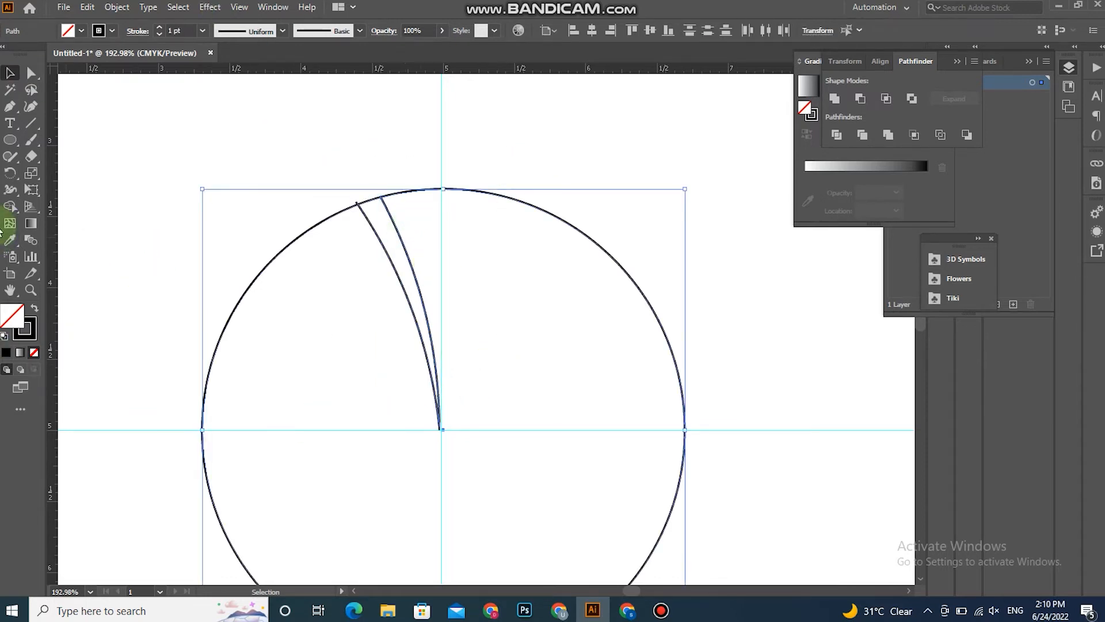
pyautogui.click(9, 206)
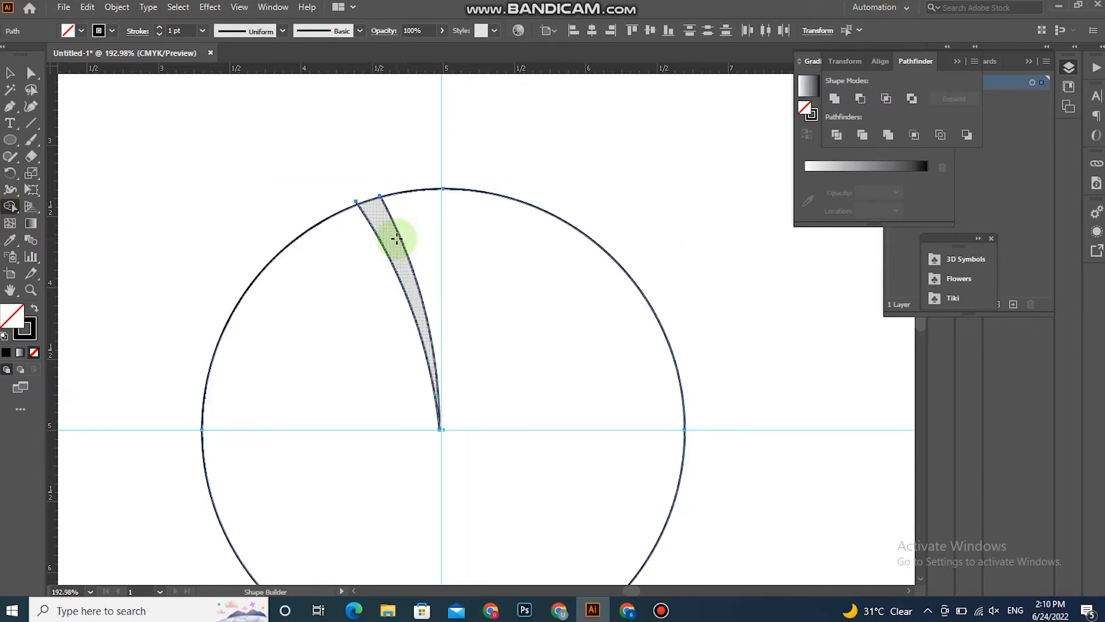
pyautogui.keyDown('alt'); pyautogui.click(396, 240); pyautogui.keyUp('alt')
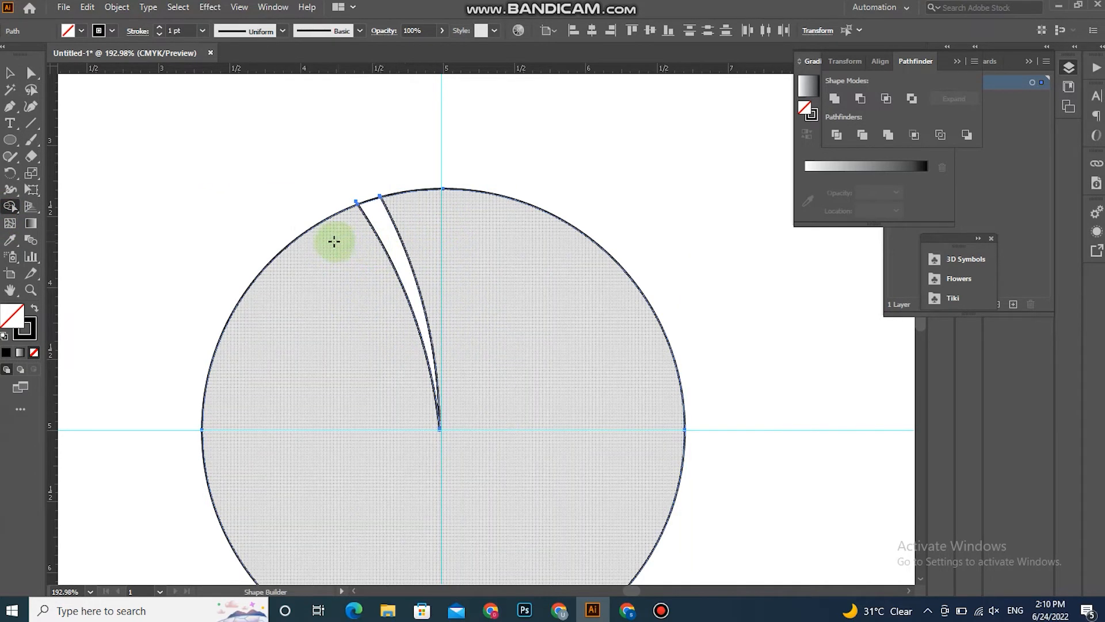
pyautogui.moveTo(287, 217); pyautogui.dragTo(302, 244)
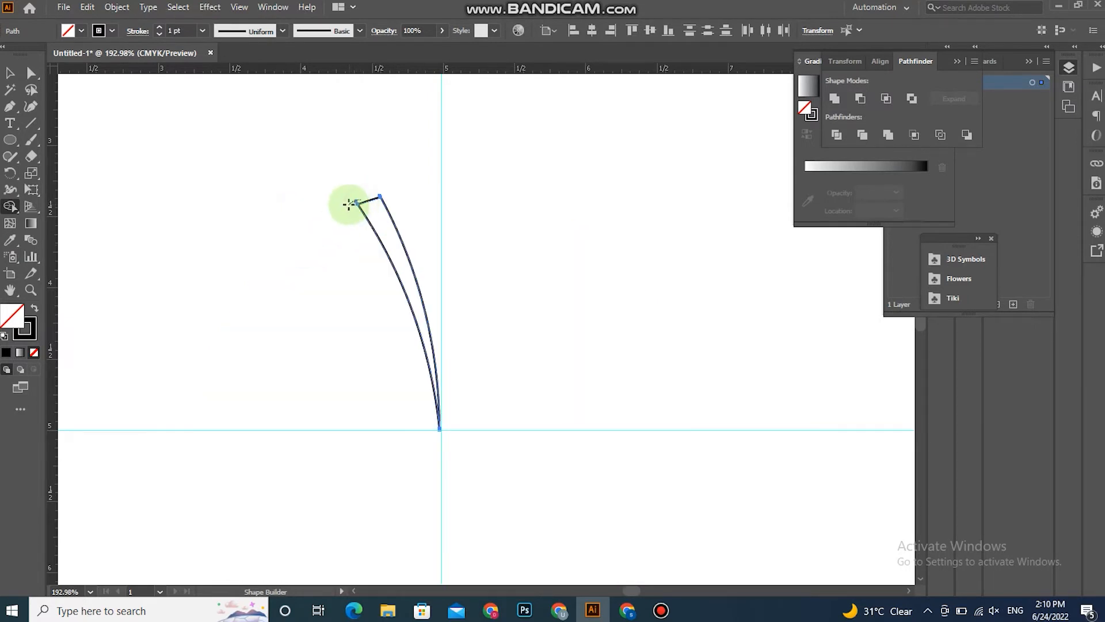
# - Try to delete the anchor point at the blade's upper-left corner
pyautogui.click(10, 74)
pyautogui.click(394, 254)
pyautogui.click(375, 239)
pyautogui.click(133, 312)
pyautogui.hotkey('ctrl', 'a')
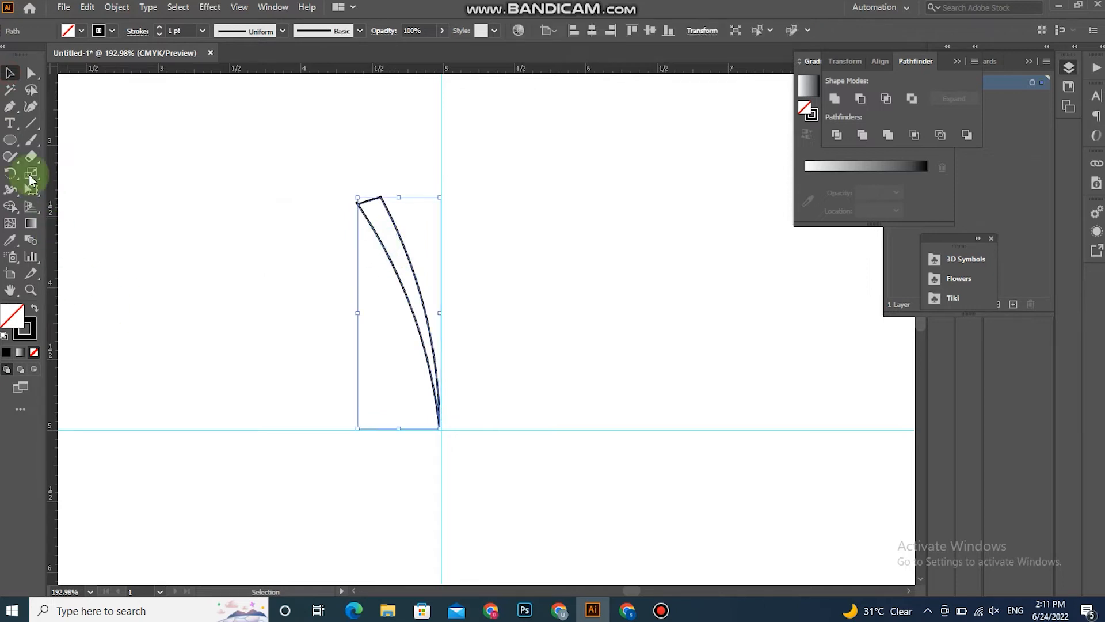
pyautogui.click(10, 106)
pyautogui.click(49, 131)
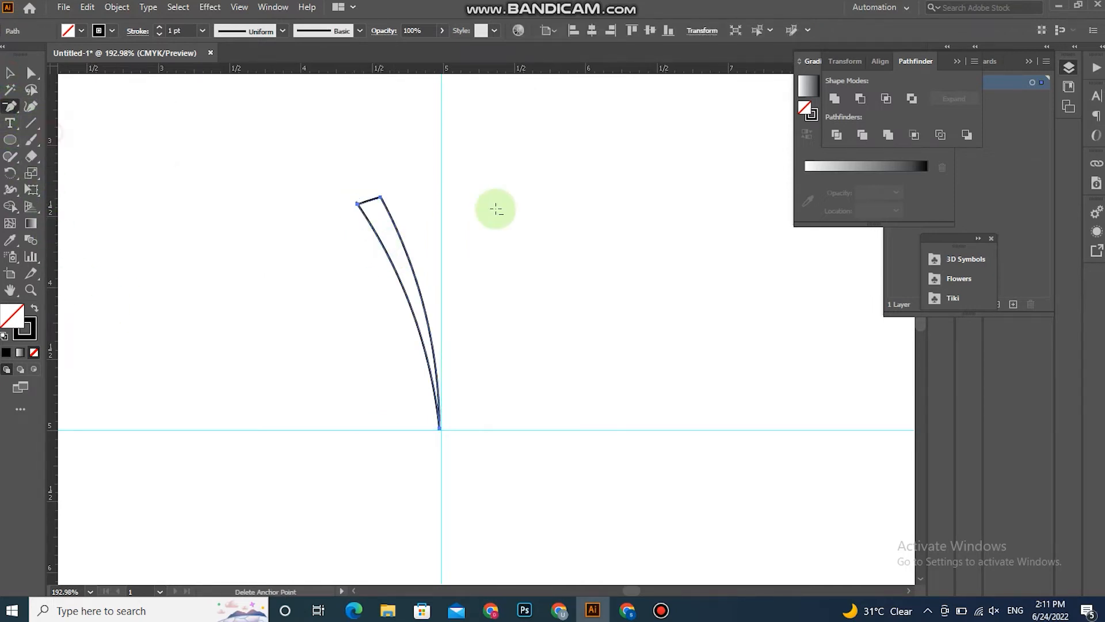
pyautogui.press('-')
pyautogui.click(357, 203)
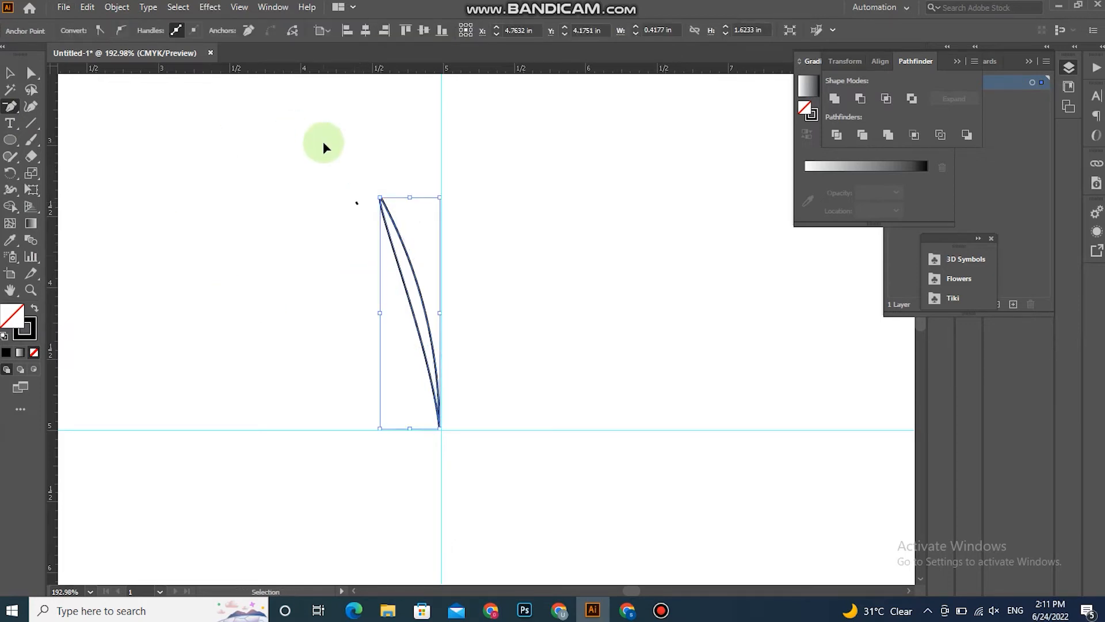
pyautogui.hotkey('ctrl', 'z')
# - Try to move the blade slightly to the right of the vertical guide
pyautogui.click(10, 71)
pyautogui.click(123, 264)
pyautogui.click(395, 269)
pyautogui.moveTo(406, 273); pyautogui.dragTo(412, 271)
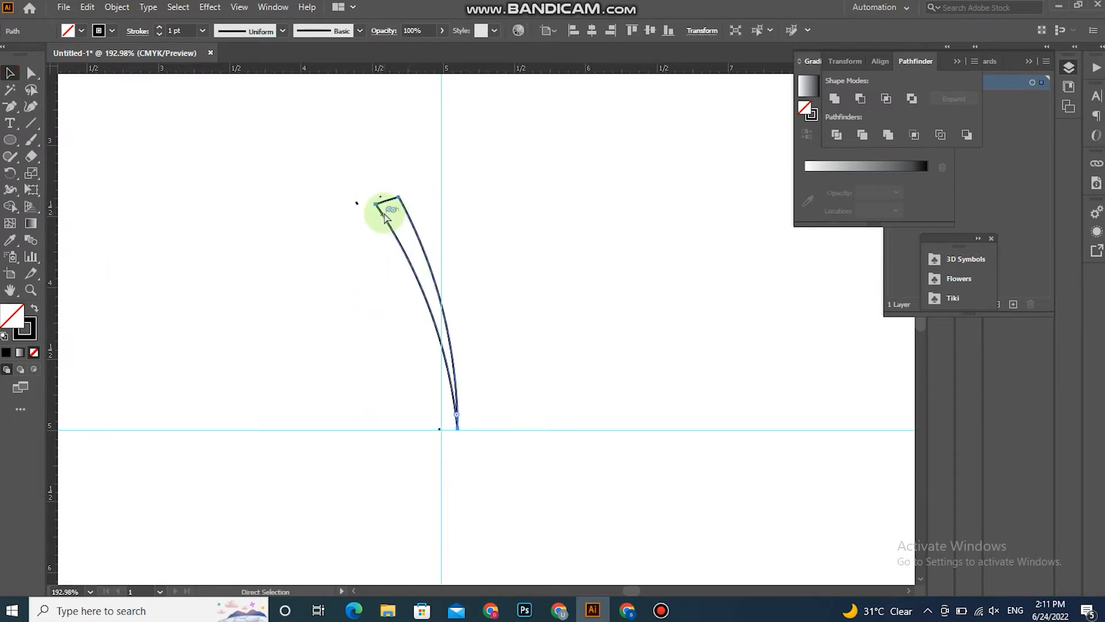
pyautogui.hotkey('ctrl', 'z')
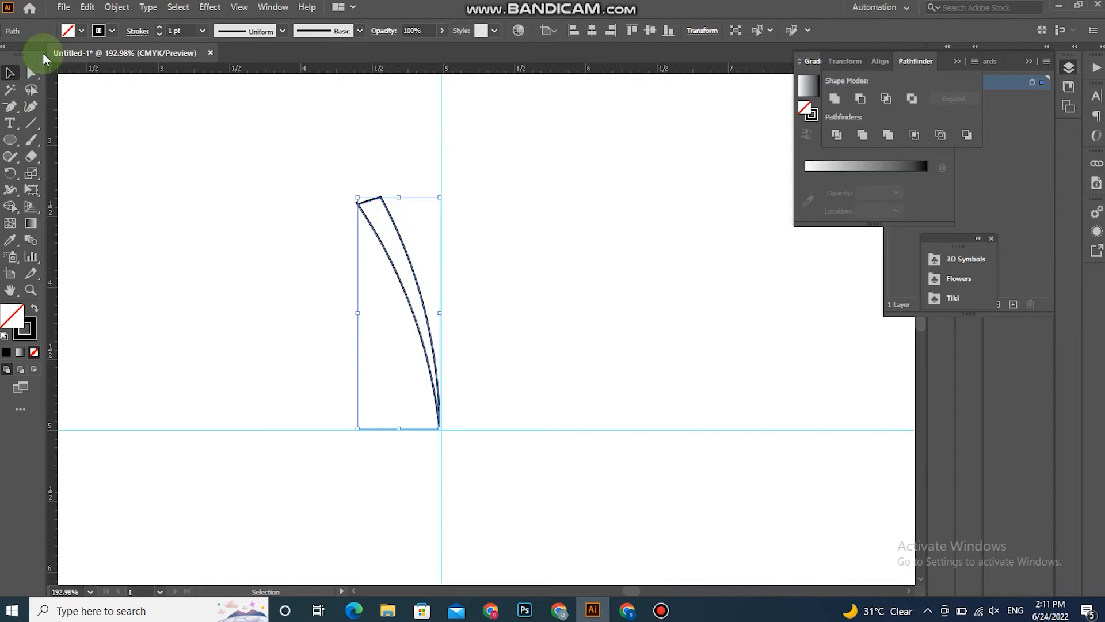
# - Create a copy of the blade rotated about 13.9° counterclockwise around its lower tip at the guide intersection
pyautogui.press('a')
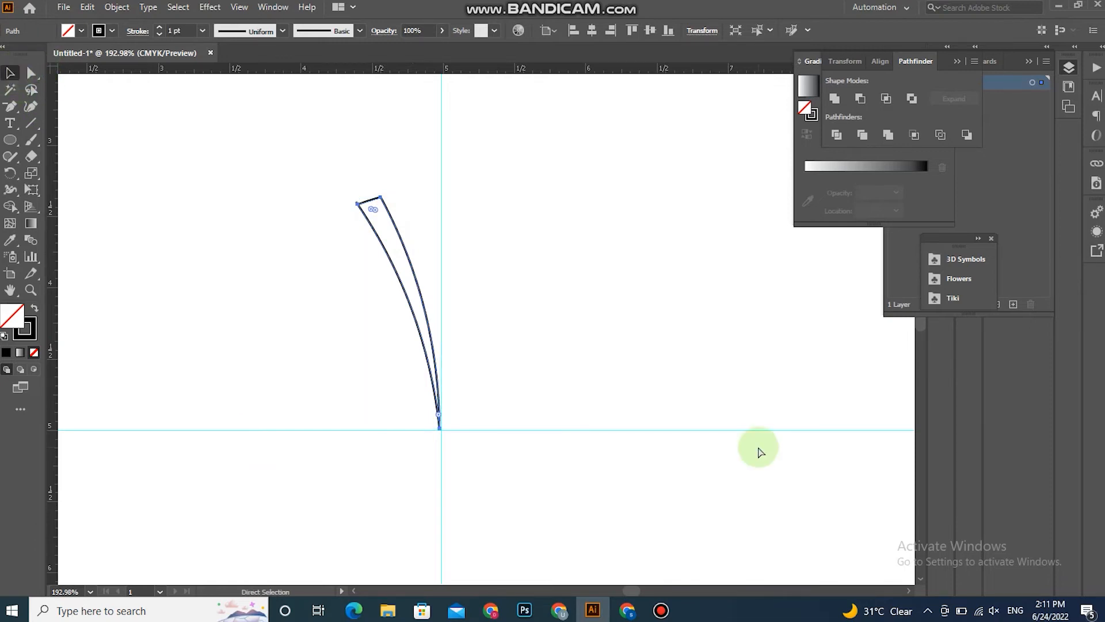
pyautogui.hotkey('ctrl', '0')
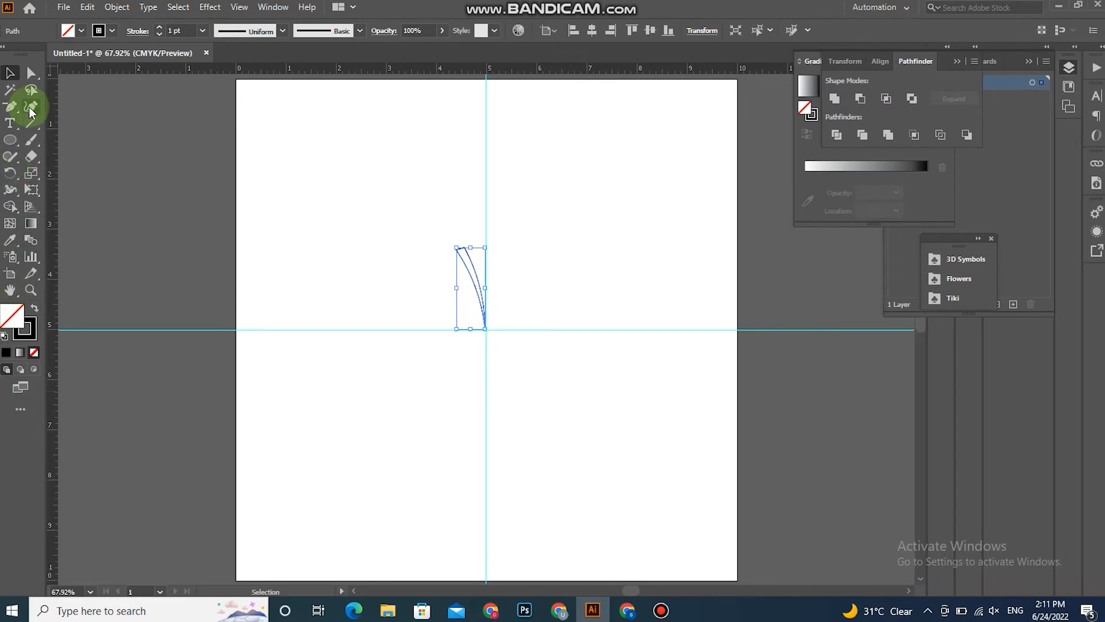
pyautogui.click(9, 174)
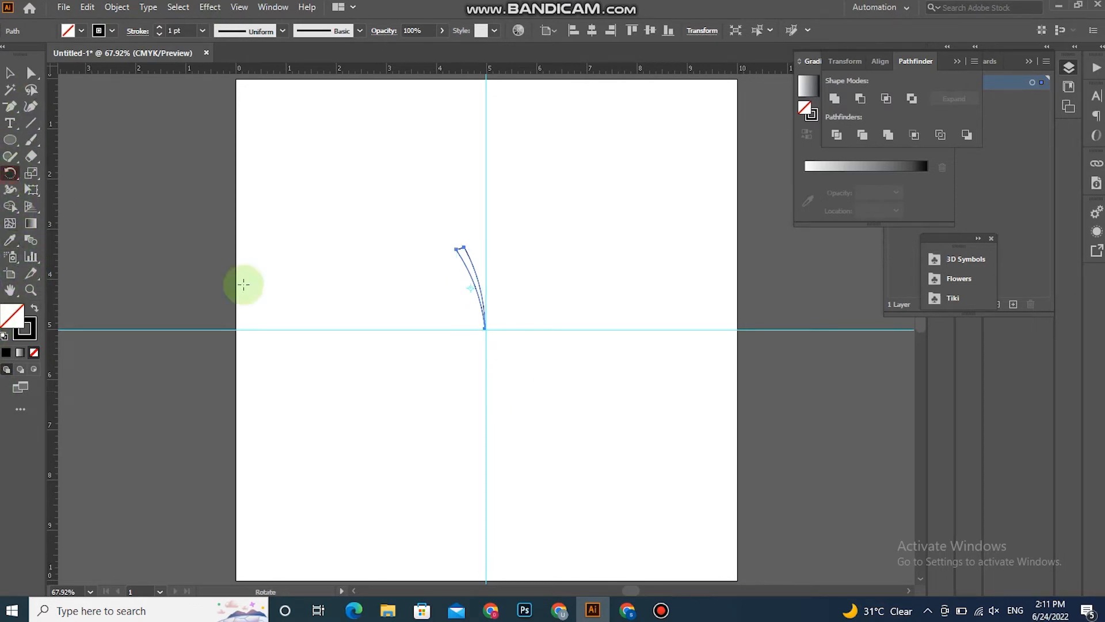
pyautogui.click(485, 329)
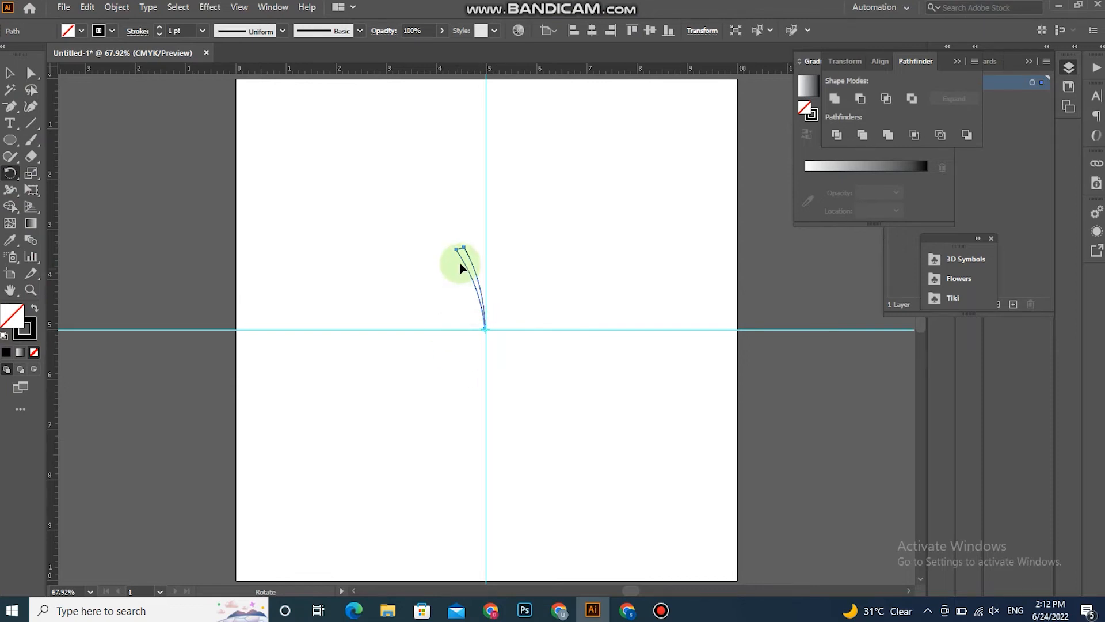
pyautogui.moveTo(459, 254); pyautogui.dragTo(439, 267)
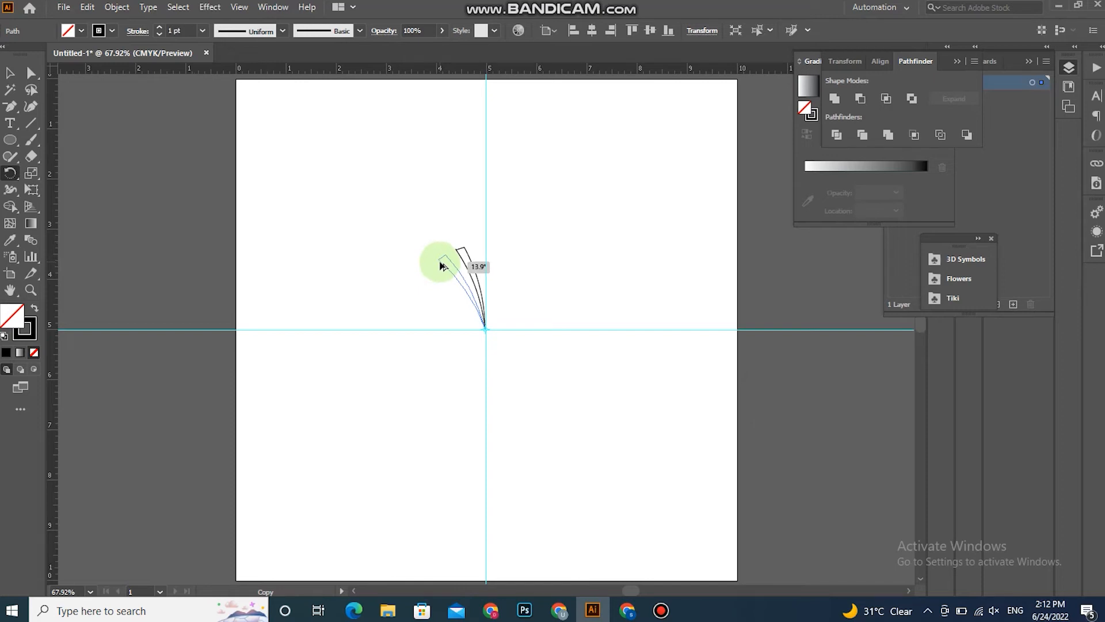
pyautogui.moveTo(441, 265); pyautogui.dragTo(441, 264)
# - Repeat the rotated copy around the guide intersection until the blades complete a full circle
pyautogui.hotkey('ctrl', 'd')
pyautogui.hotkey('ctrl', 'd')
pyautogui.hotkey('ctrl', 'd')
pyautogui.hotkey('ctrl', 'd')
pyautogui.hotkey('ctrl', 'd')
pyautogui.hotkey('ctrl', 'd')
pyautogui.hotkey('ctrl', 'd')
pyautogui.hotkey('ctrl', 'd')
pyautogui.hotkey('ctrl', 'd')
pyautogui.hotkey('ctrl', 'd')
pyautogui.hotkey('ctrl', 'd')
pyautogui.hotkey('ctrl', 'd')
pyautogui.hotkey('ctrl', 'd')
pyautogui.hotkey('ctrl', 'd')
pyautogui.hotkey('ctrl', 'd')
pyautogui.hotkey('ctrl', 'd')
pyautogui.hotkey('ctrl', 'd')
pyautogui.hotkey('ctrl', 'd')
pyautogui.hotkey('ctrl', 'd')
pyautogui.hotkey('ctrl', 'd')
pyautogui.hotkey('ctrl', 'd')
pyautogui.hotkey('ctrl', 'd')
pyautogui.hotkey('ctrl', 'd')
pyautogui.hotkey('ctrl', 'd')
pyautogui.hotkey('ctrl', 'd')
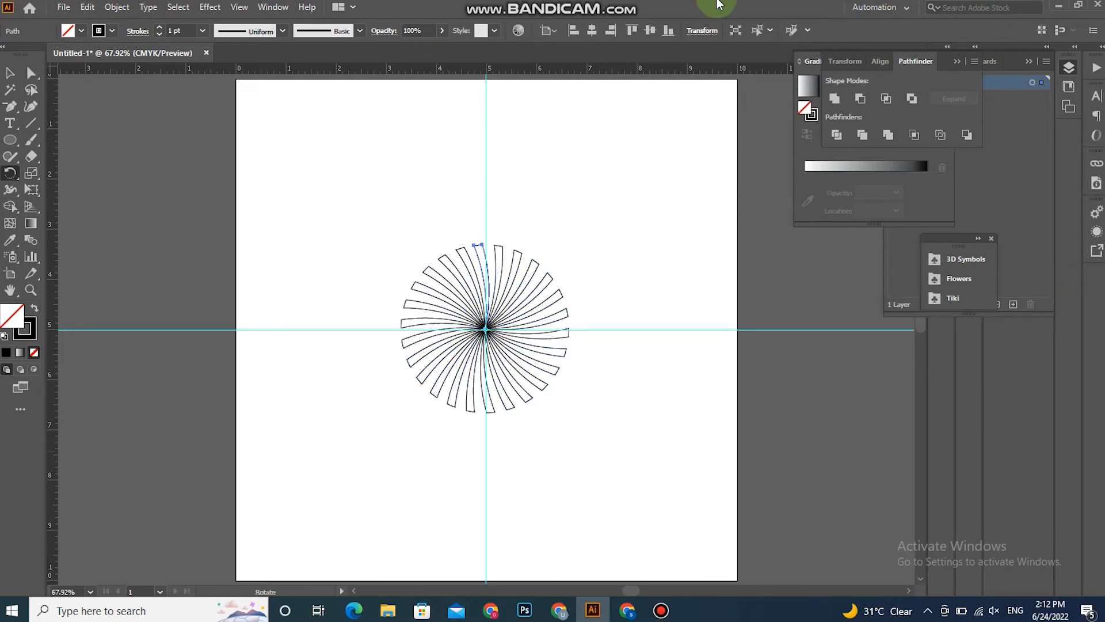
# - Give all the blades a black fill with no stroke and unite them with Pathfinder
pyautogui.click(9, 73)
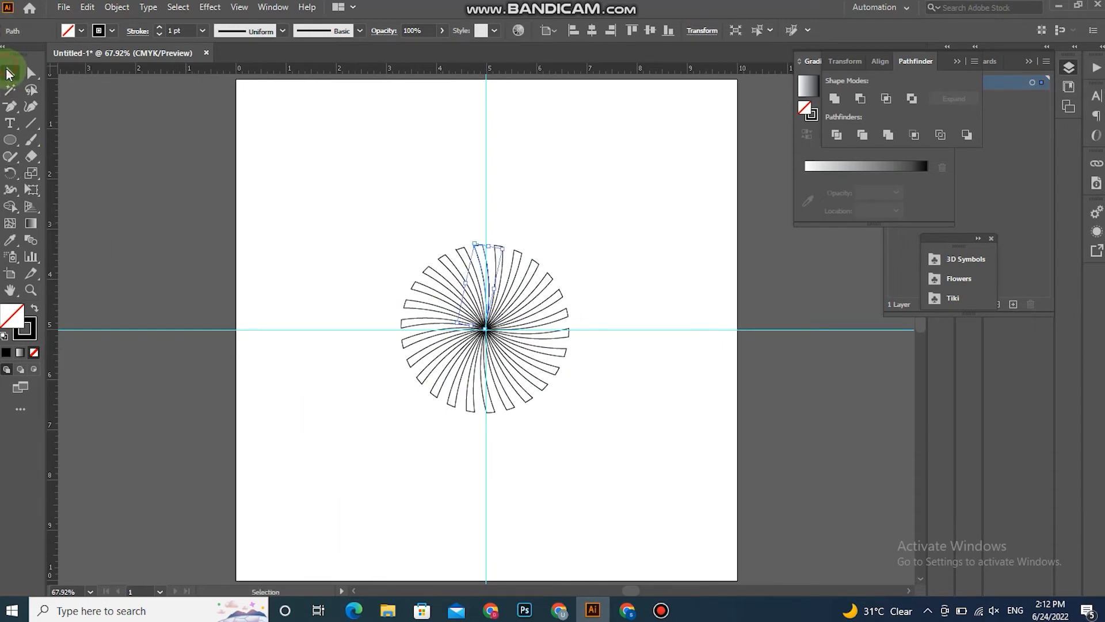
pyautogui.moveTo(404, 176); pyautogui.dragTo(616, 440)
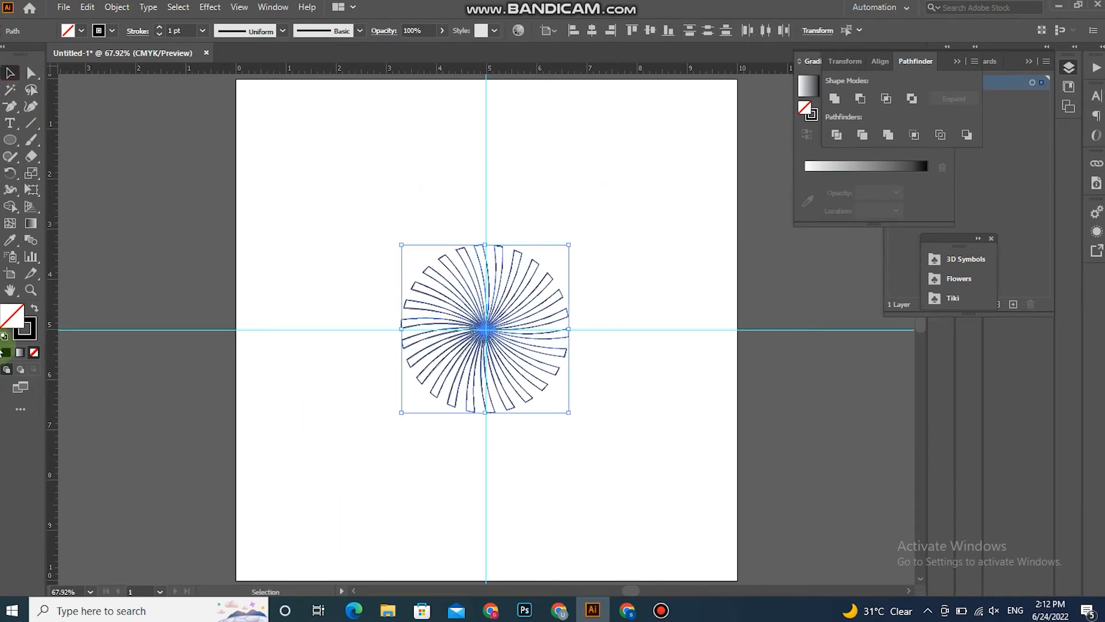
pyautogui.click(34, 310)
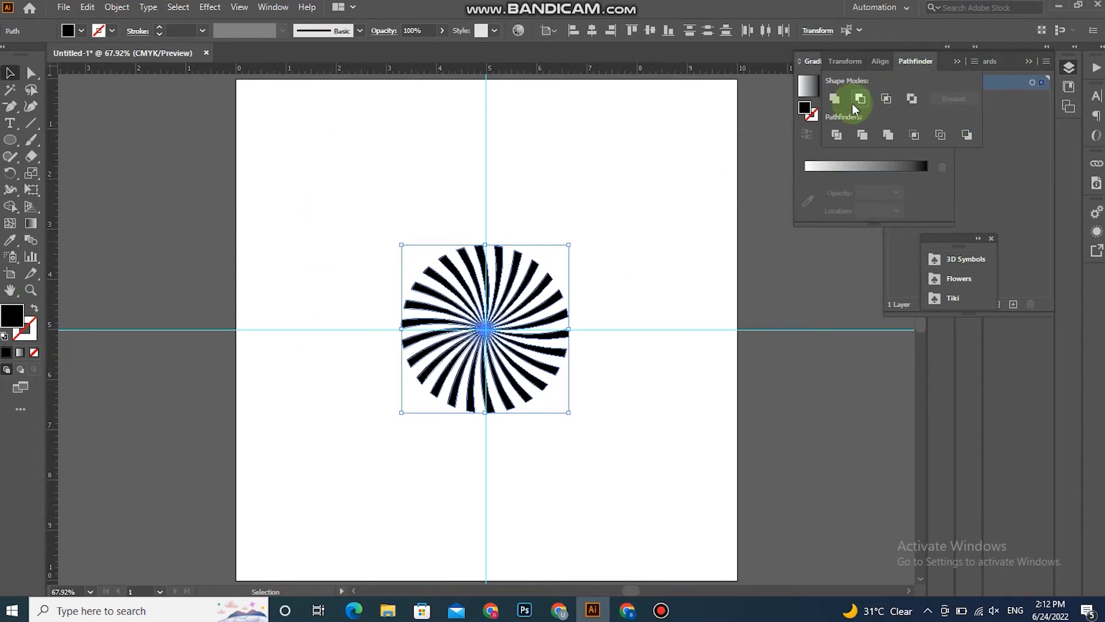
pyautogui.click(834, 100)
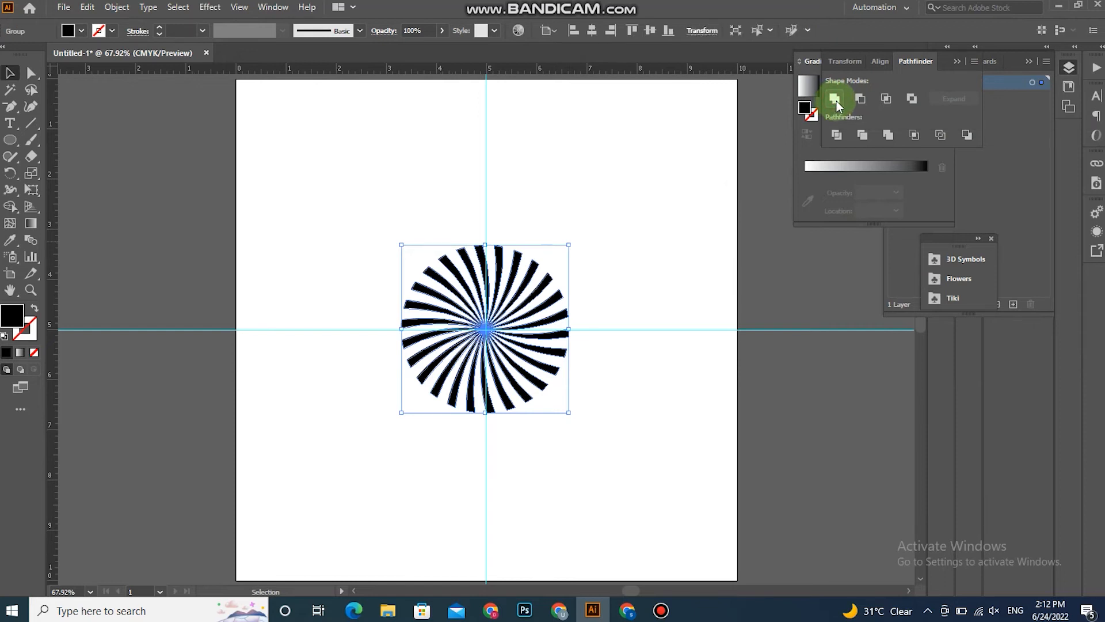
pyautogui.click(668, 217)
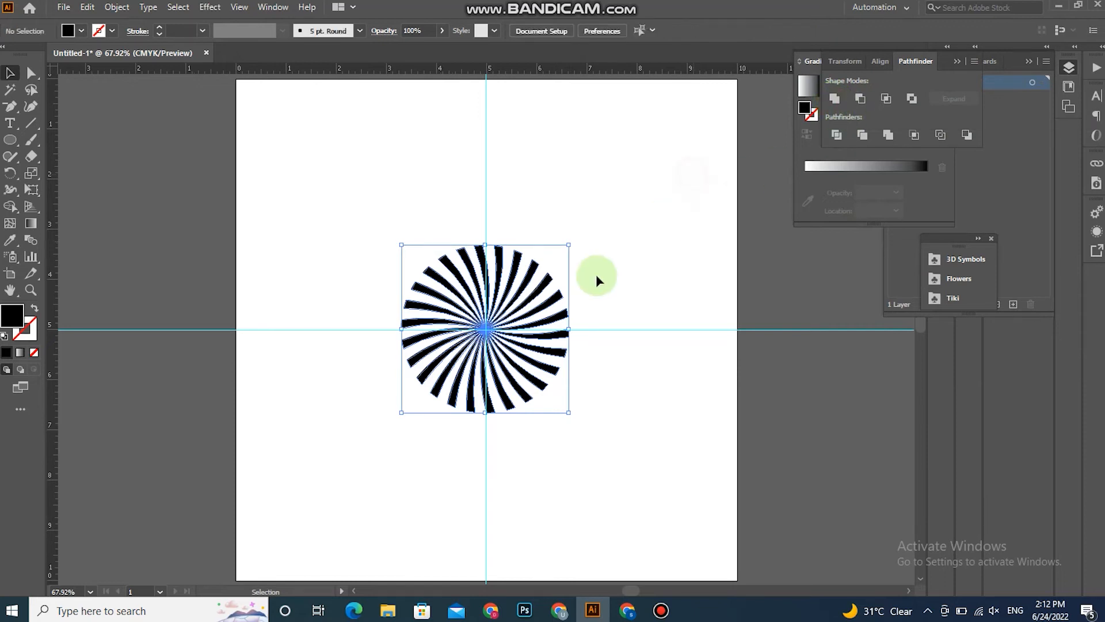
# - Create a reflected copy of the united blades using the vertical axis
pyautogui.click(519, 314)
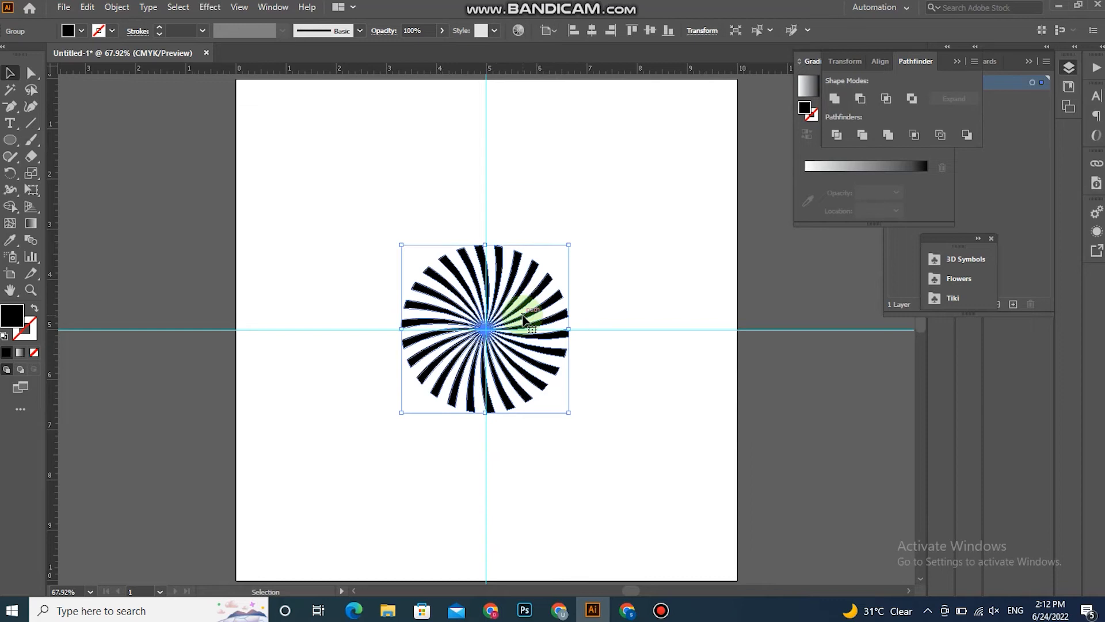
pyautogui.rightClick(523, 315)
pyautogui.moveTo(620, 492)
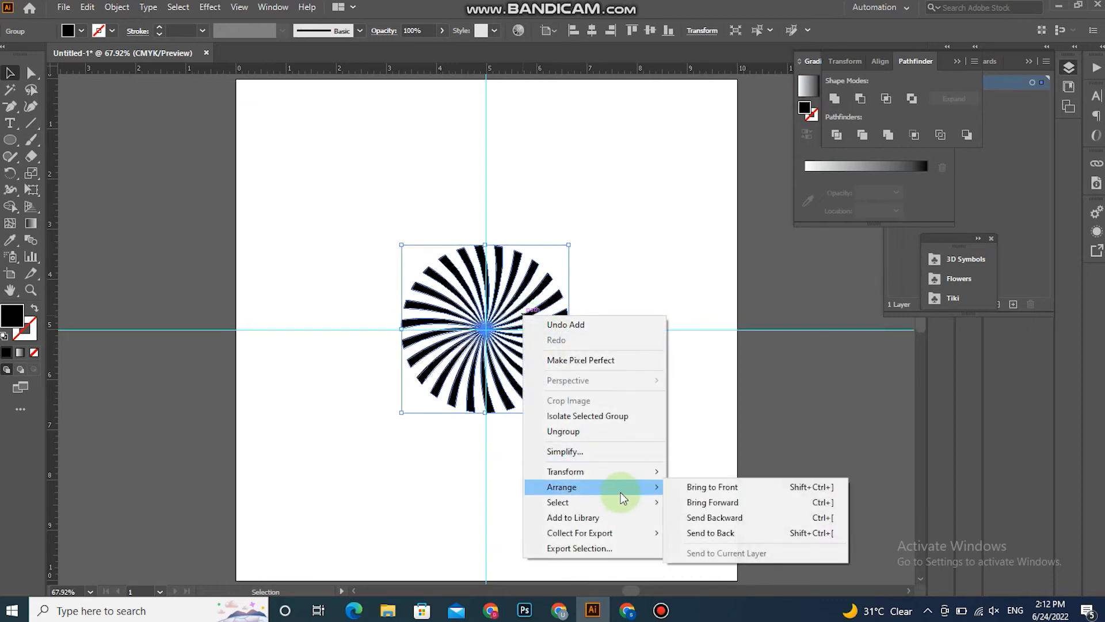
pyautogui.moveTo(626, 473)
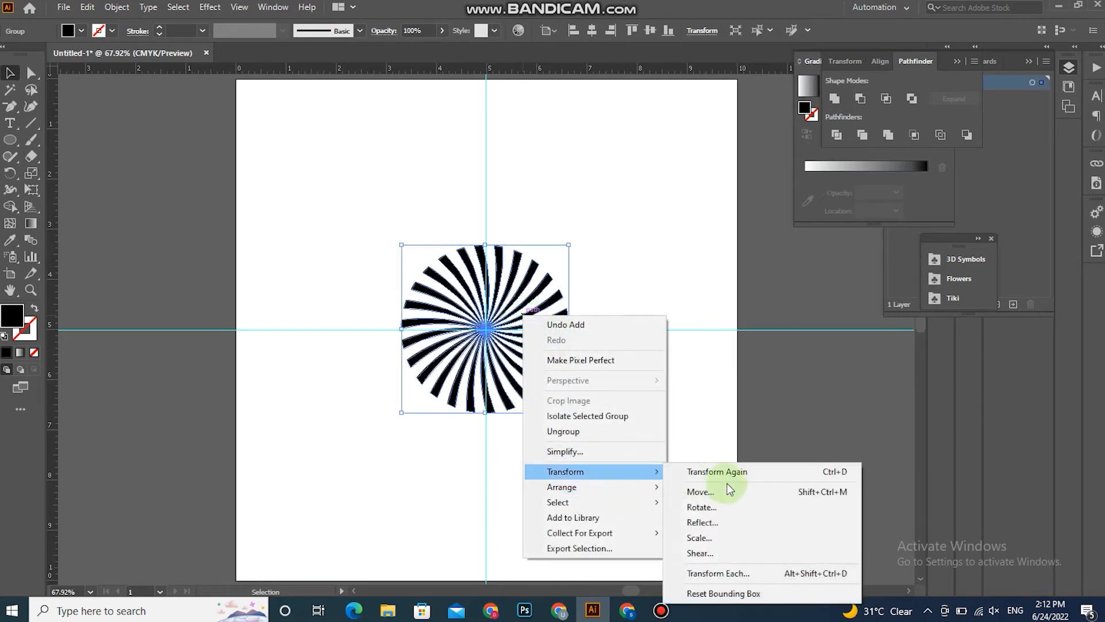
pyautogui.click(717, 521)
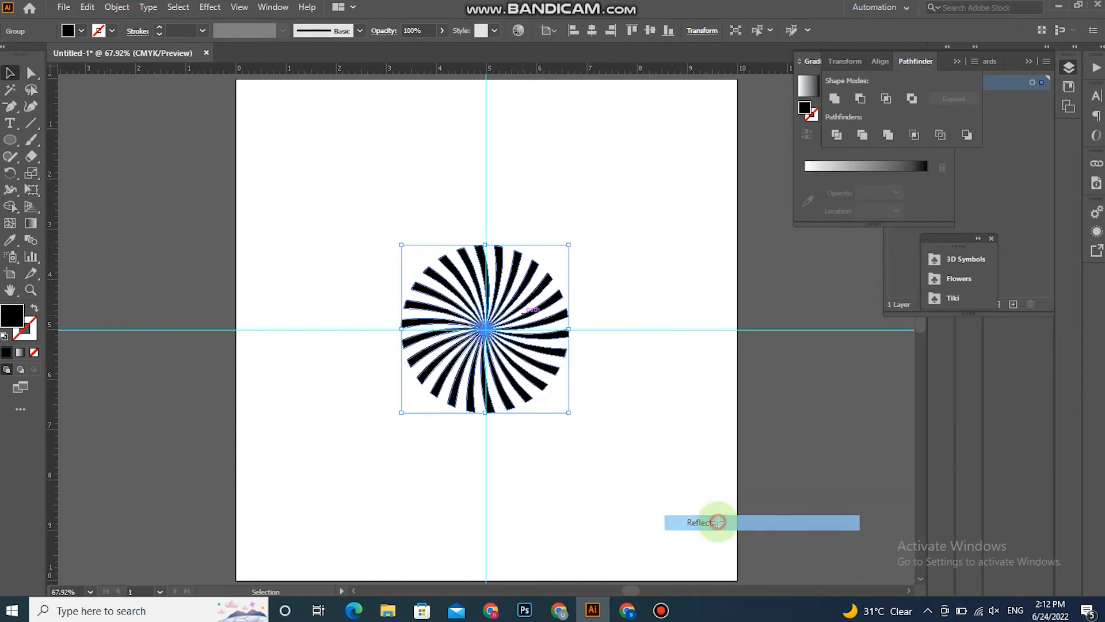
pyautogui.click(815, 461)
pyautogui.click(815, 462)
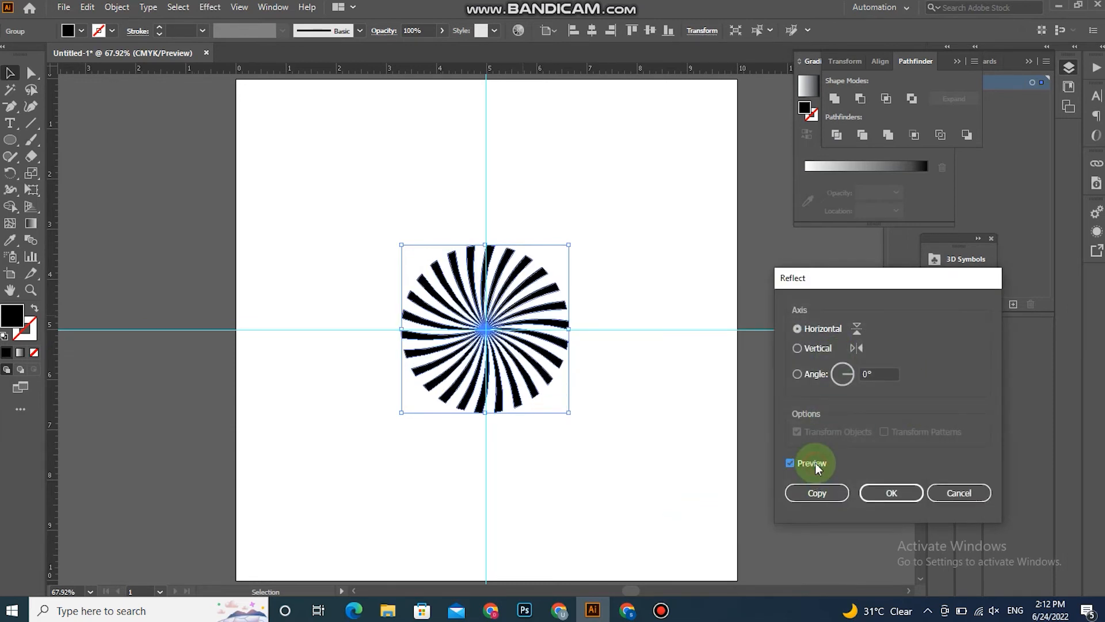
pyautogui.click(808, 350)
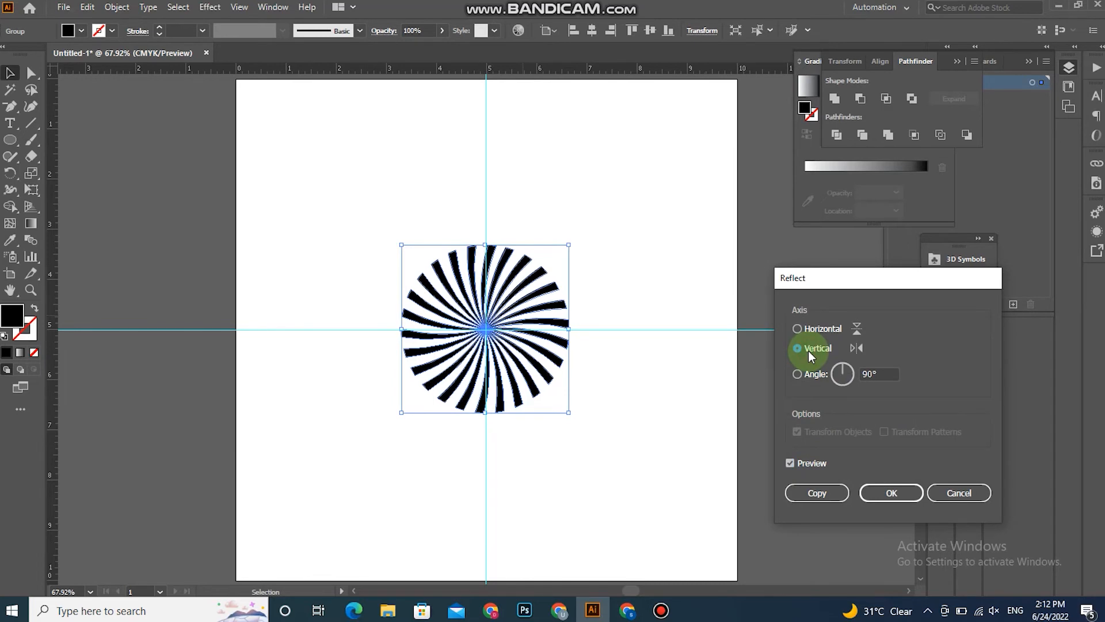
pyautogui.click(822, 492)
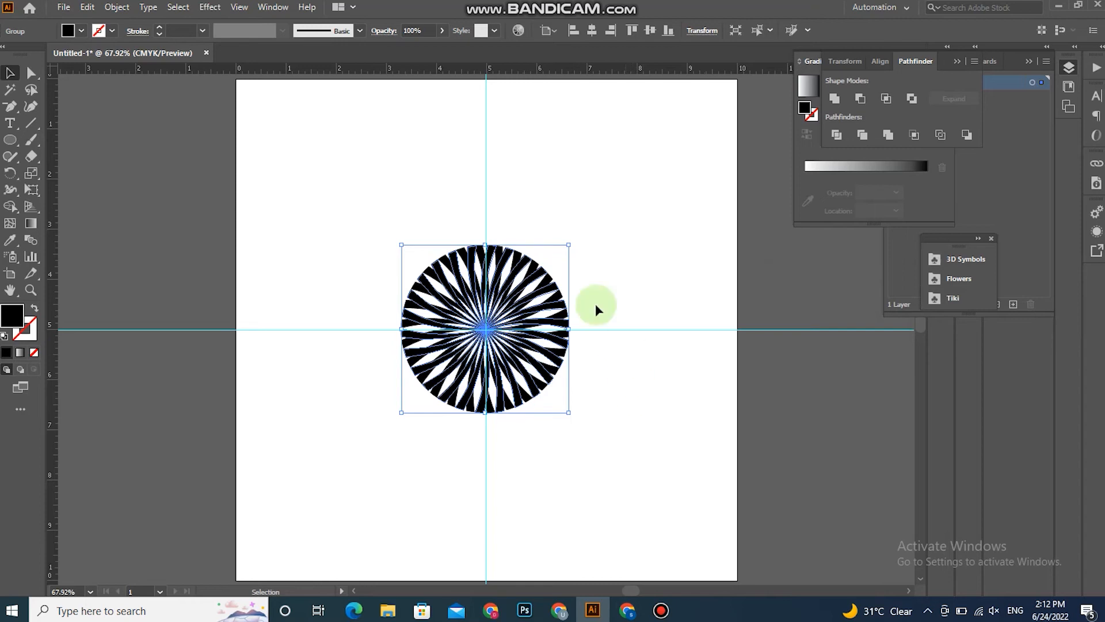
# - Try a dark grey fill on the reflected copy and set it back to black
pyautogui.click(82, 32)
pyautogui.click(25, 95)
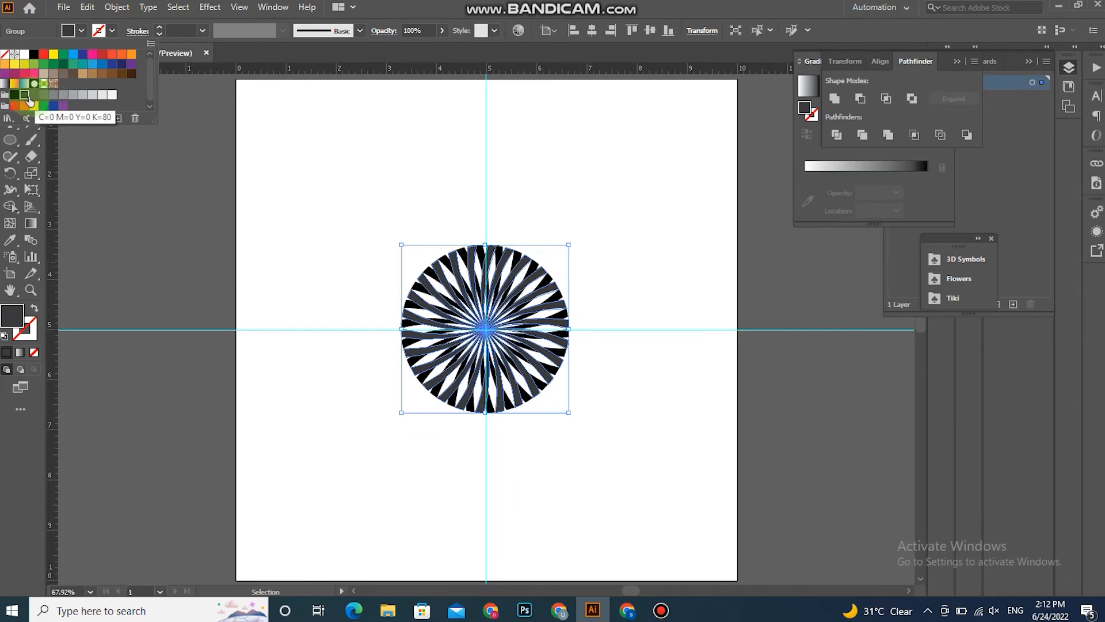
pyautogui.click(15, 95)
pyautogui.click(183, 250)
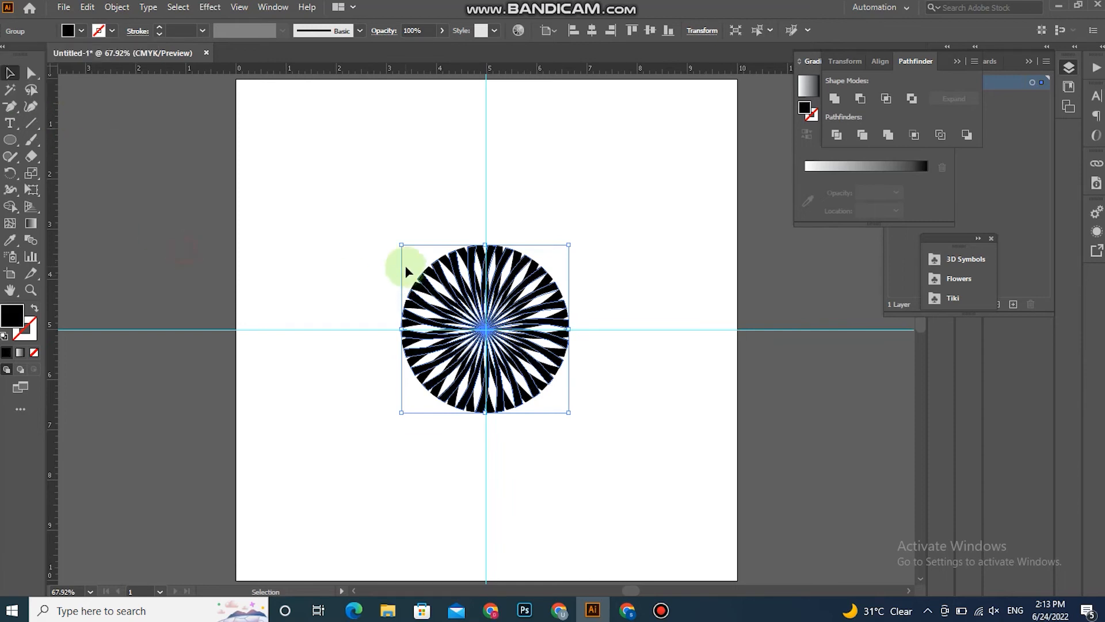
# - Give one of the two overlapping blade sets a dark grey fill of C=0 M=0 Y=0 K=90
pyautogui.click(81, 30)
pyautogui.click(25, 100)
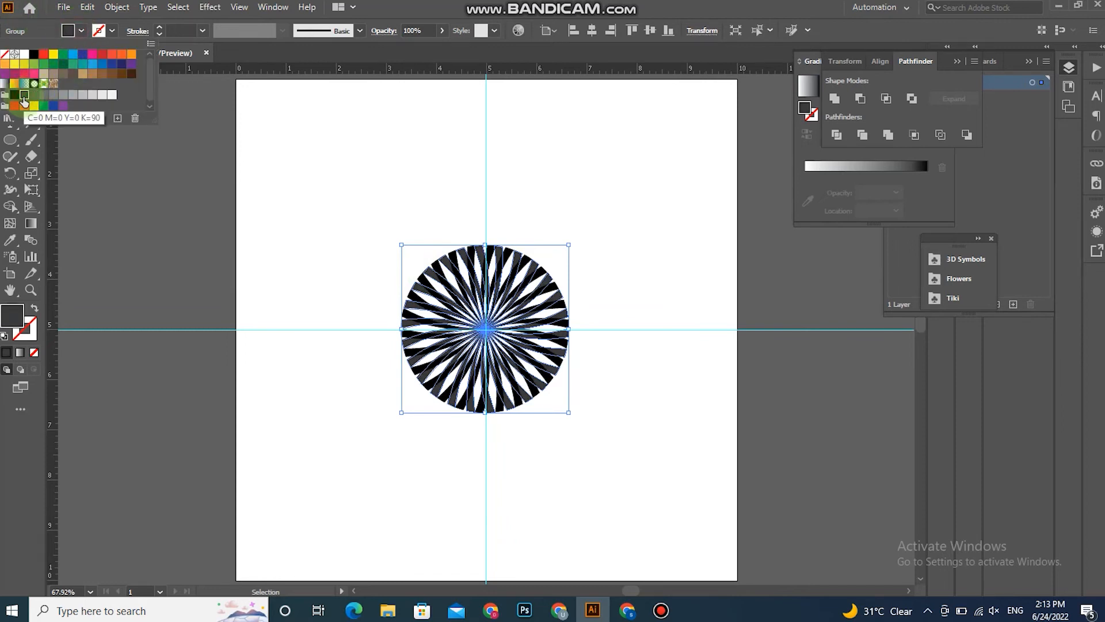
pyautogui.click(345, 227)
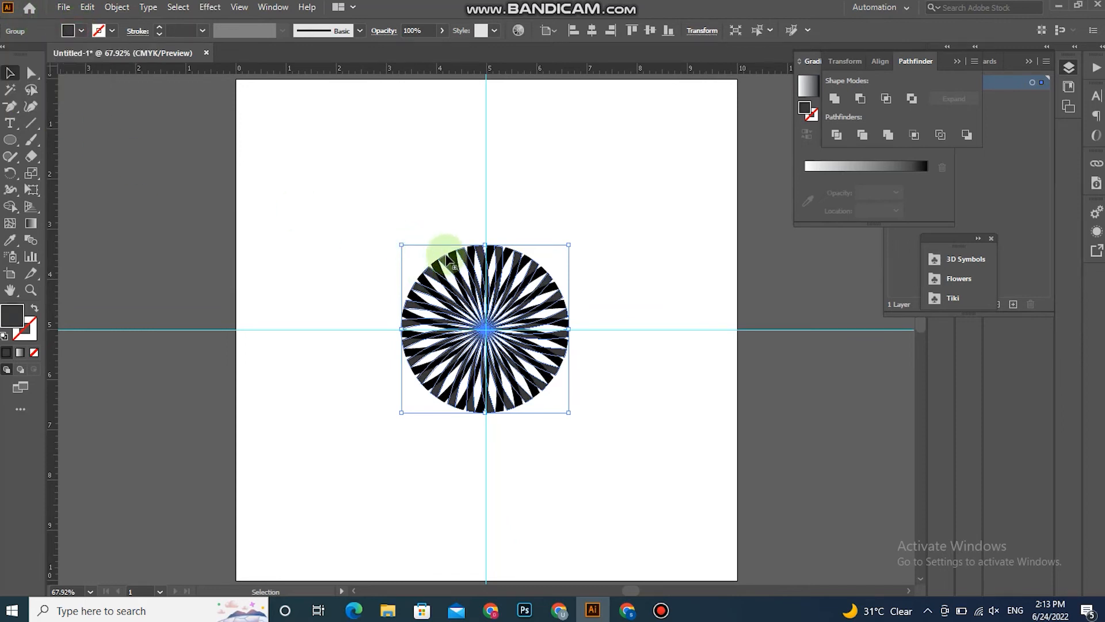
pyautogui.hotkey('ctrl', 'z')
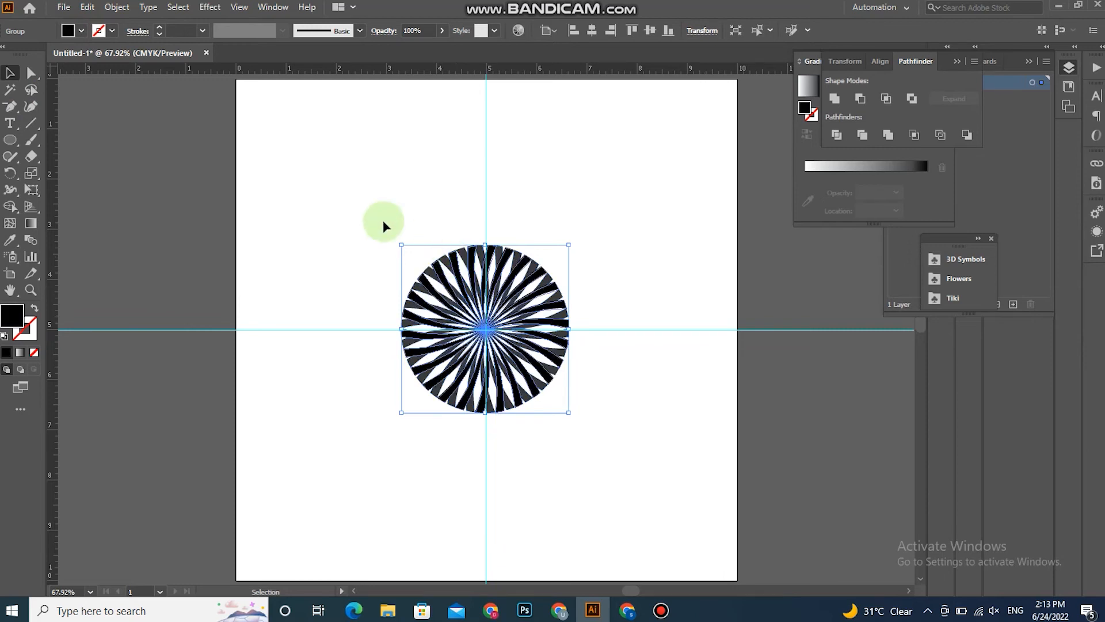
pyautogui.click(348, 204)
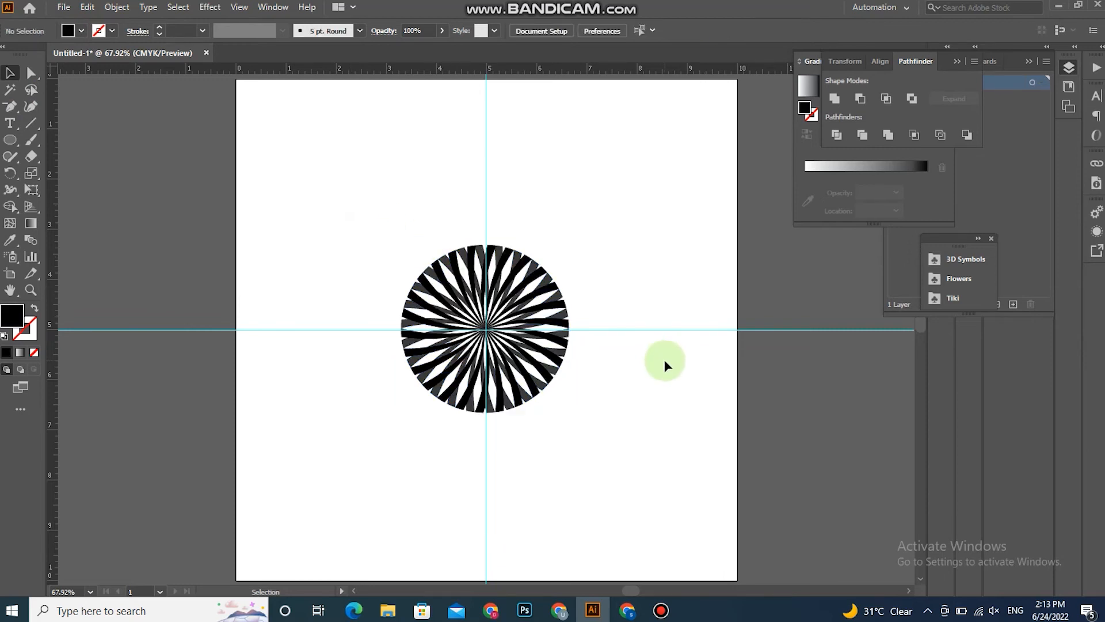
# - Scale both blade sets up together from their centre to about 6.5 in wide
pyautogui.moveTo(430, 180); pyautogui.dragTo(578, 417)
pyautogui.moveTo(569, 330); pyautogui.dragTo(651, 344)
pyautogui.click(693, 283)
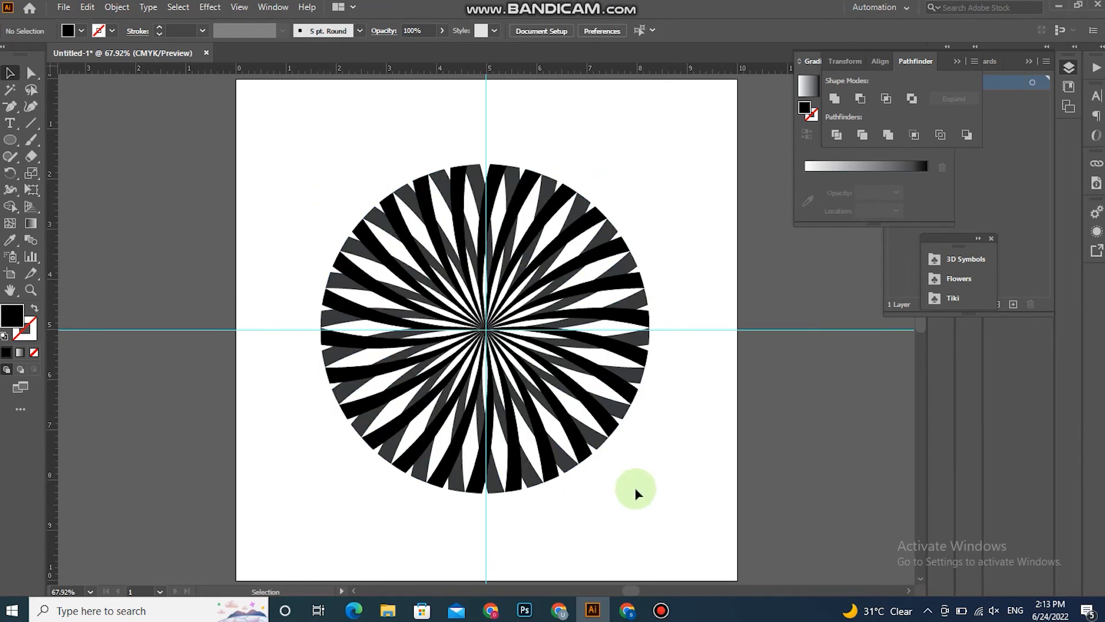
# - Rotate the dark grey rear blade set a few degrees counterclockwise about its centre so its outer tips meet the black blades
pyautogui.click(557, 401)
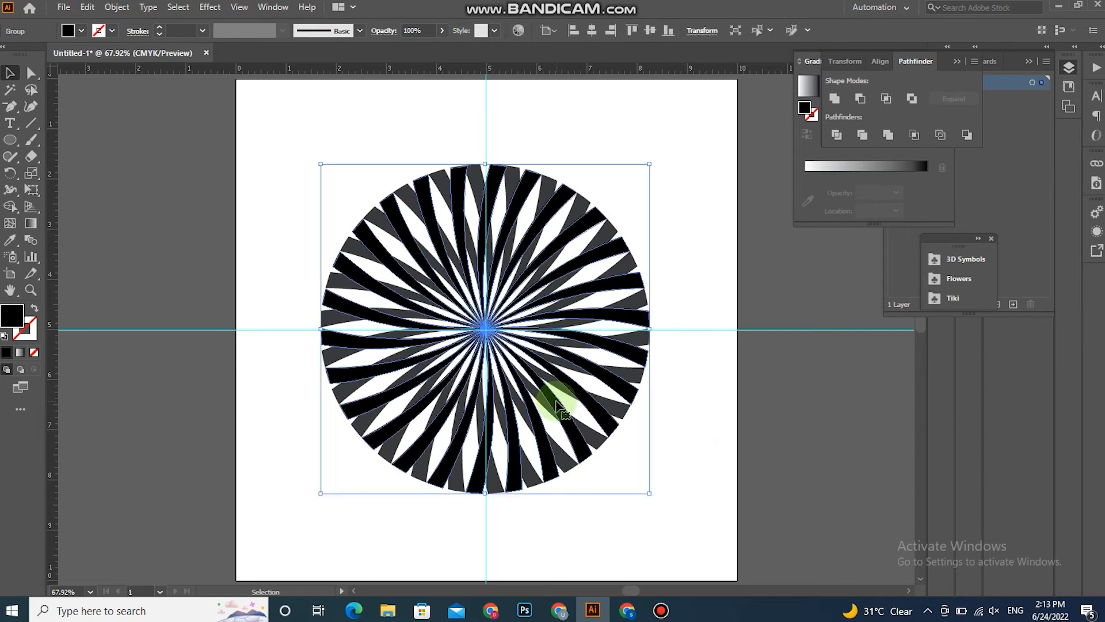
pyautogui.click(741, 164)
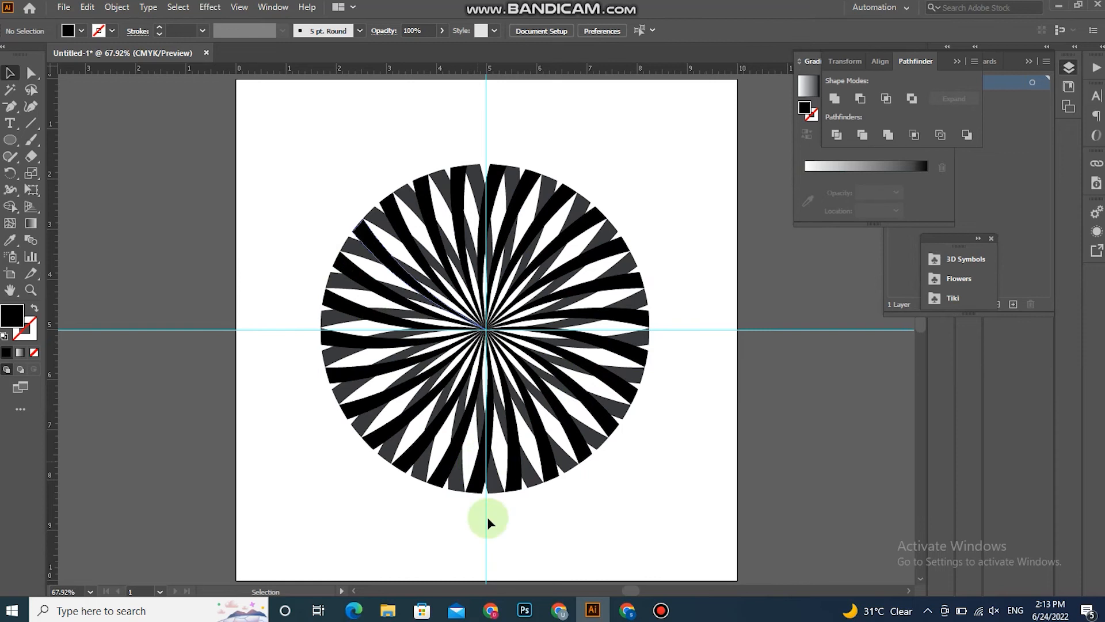
pyautogui.moveTo(540, 561); pyautogui.dragTo(644, 141)
pyautogui.click(657, 190)
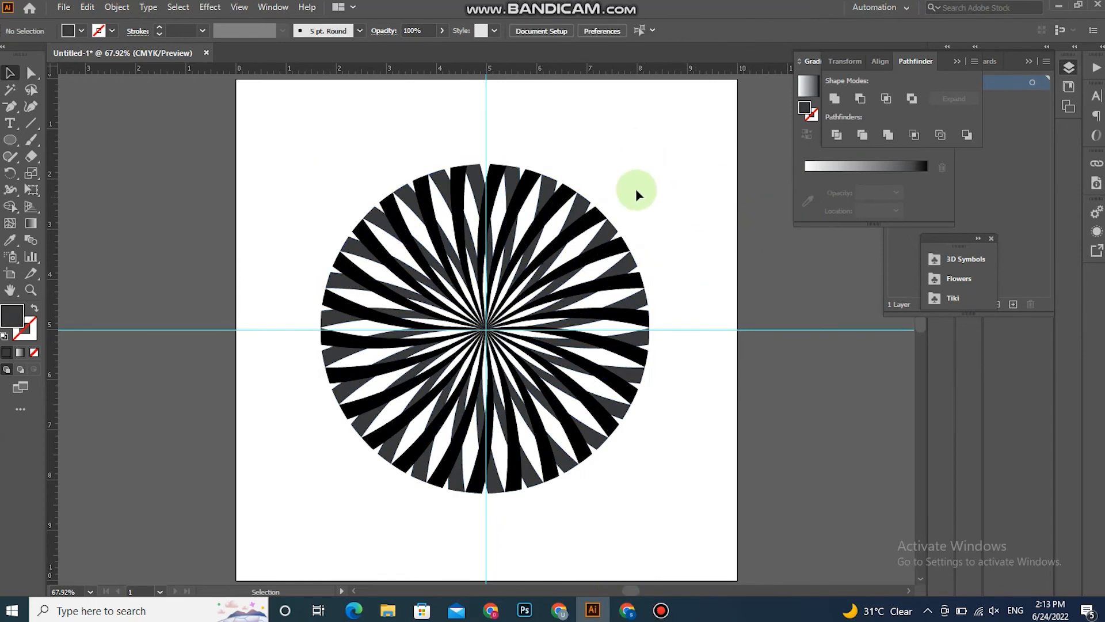
pyautogui.moveTo(586, 197); pyautogui.dragTo(666, 229)
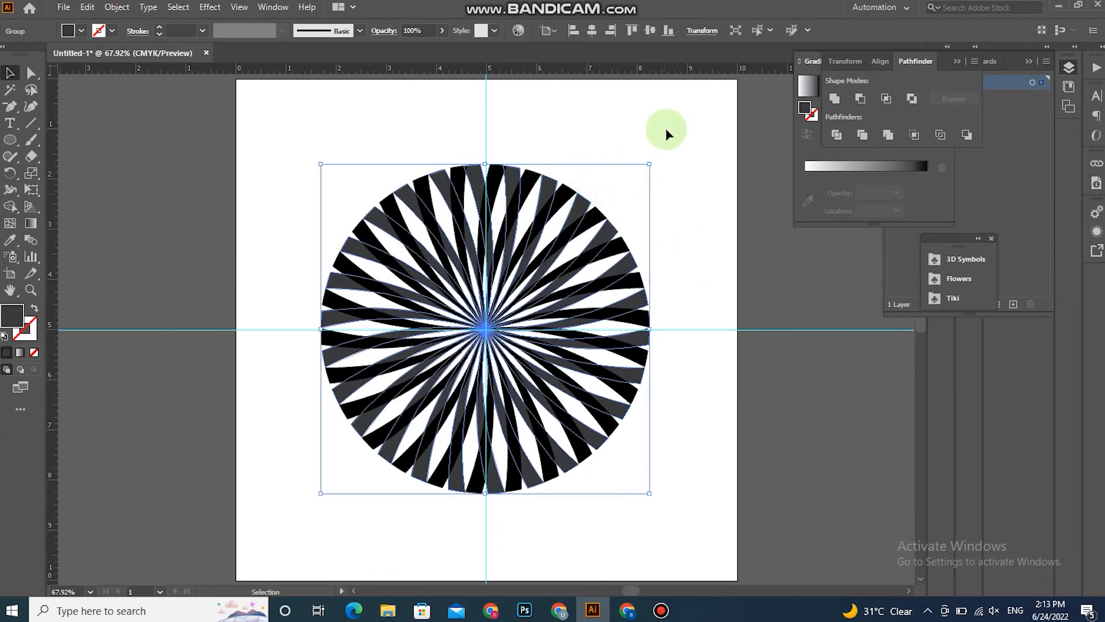
pyautogui.moveTo(654, 155); pyautogui.dragTo(630, 149)
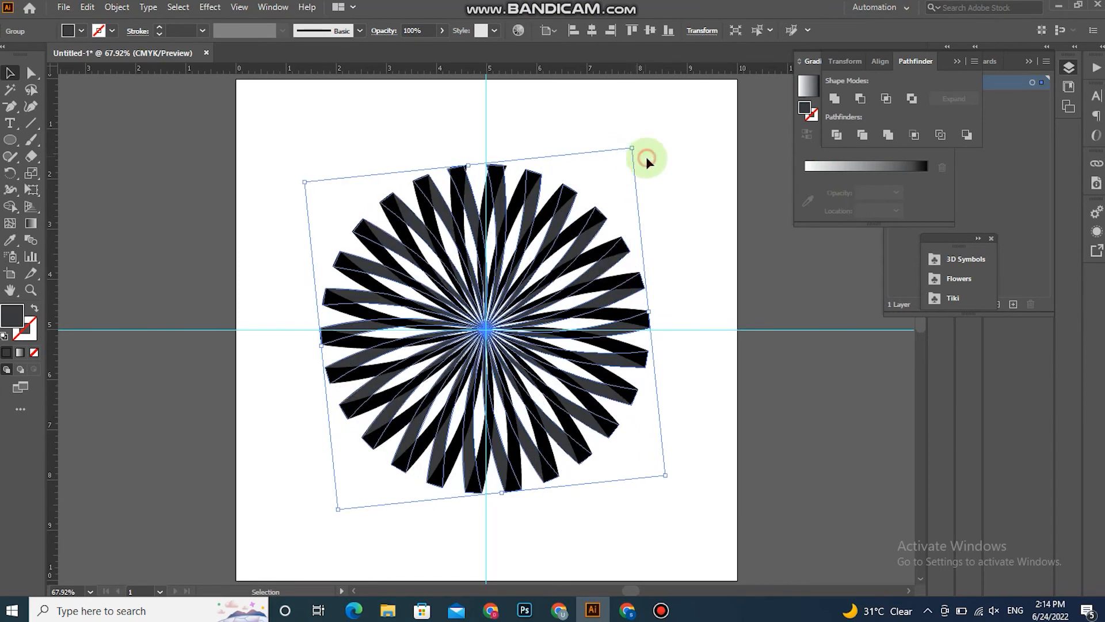
pyautogui.click(646, 156)
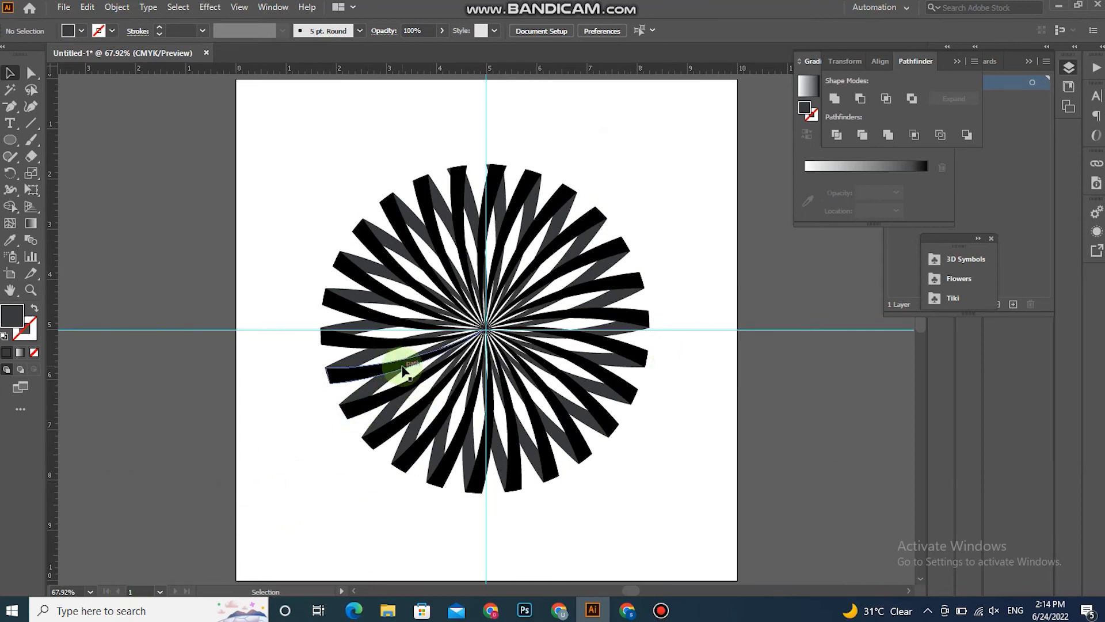
# - Change the fill of the front blade set from black to the dark grey swatch
pyautogui.click(461, 226)
pyautogui.click(81, 30)
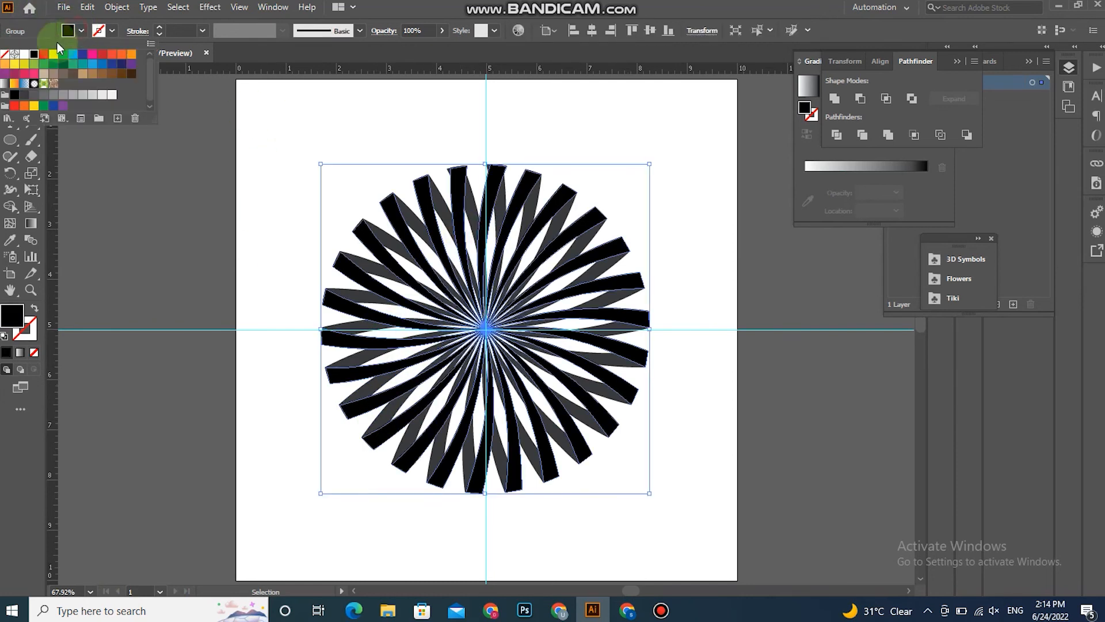
pyautogui.click(25, 96)
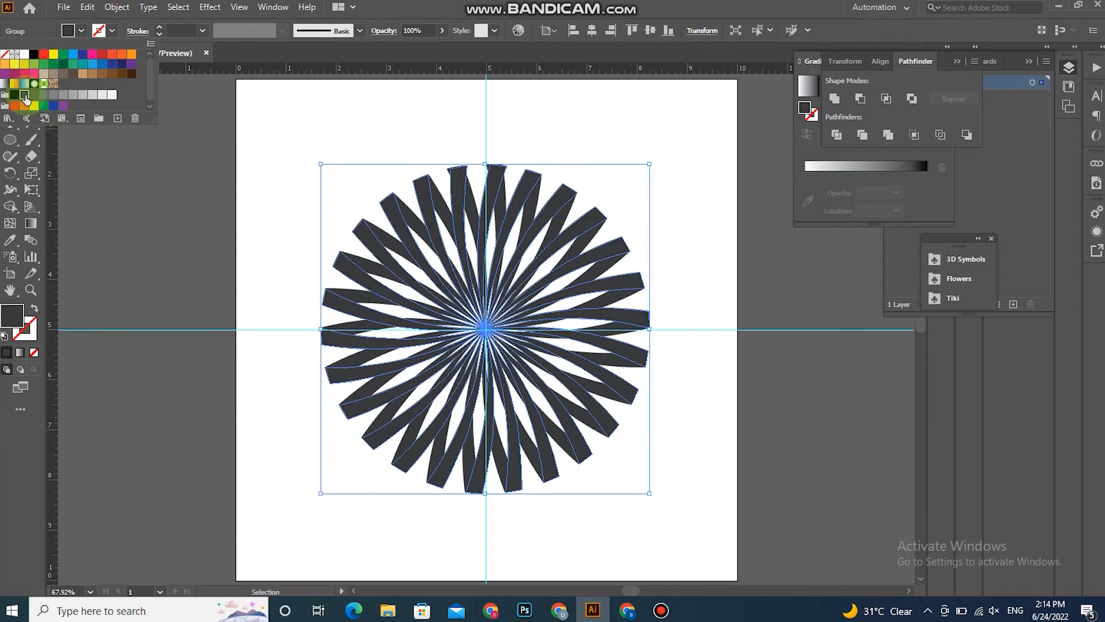
# - Fill the rotated rear blade set with black and deselect the artwork
pyautogui.click(476, 207)
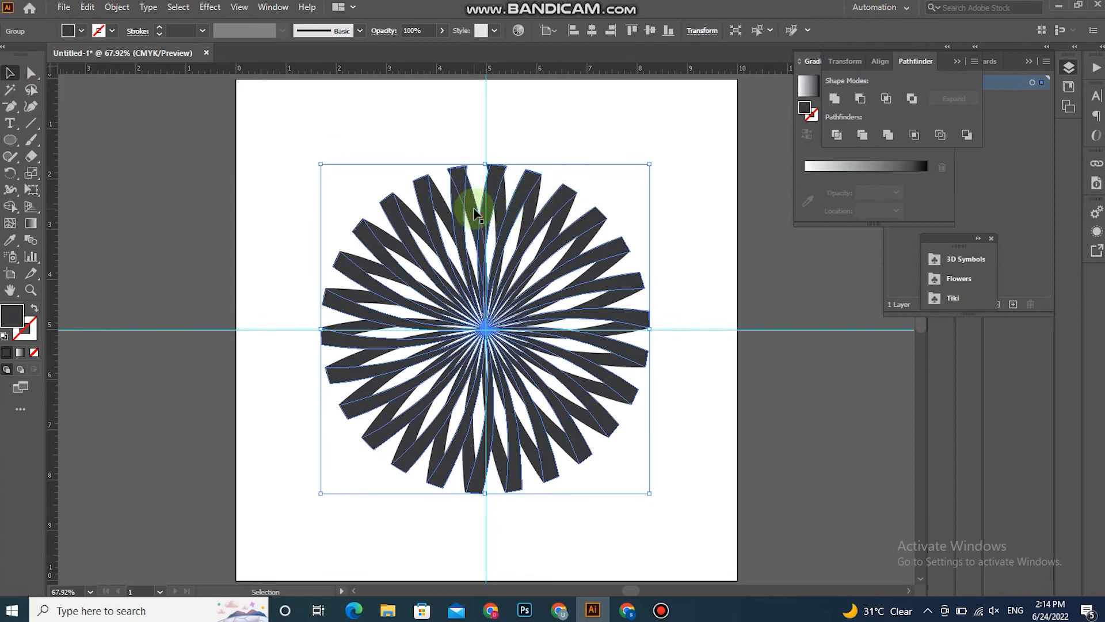
pyautogui.click(476, 207)
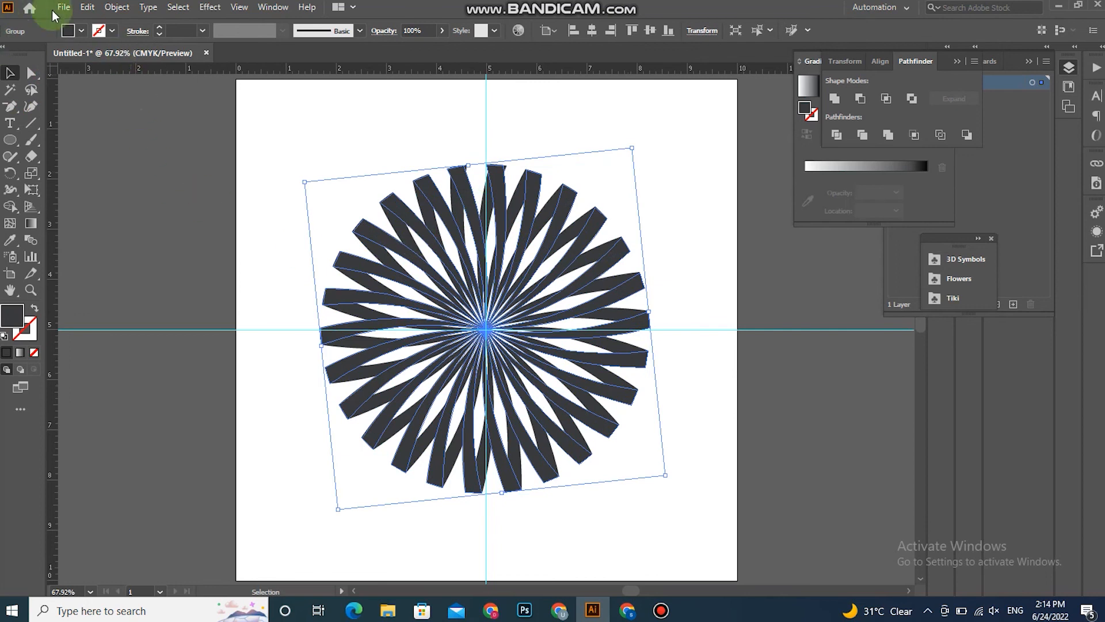
pyautogui.click(81, 31)
pyautogui.click(33, 58)
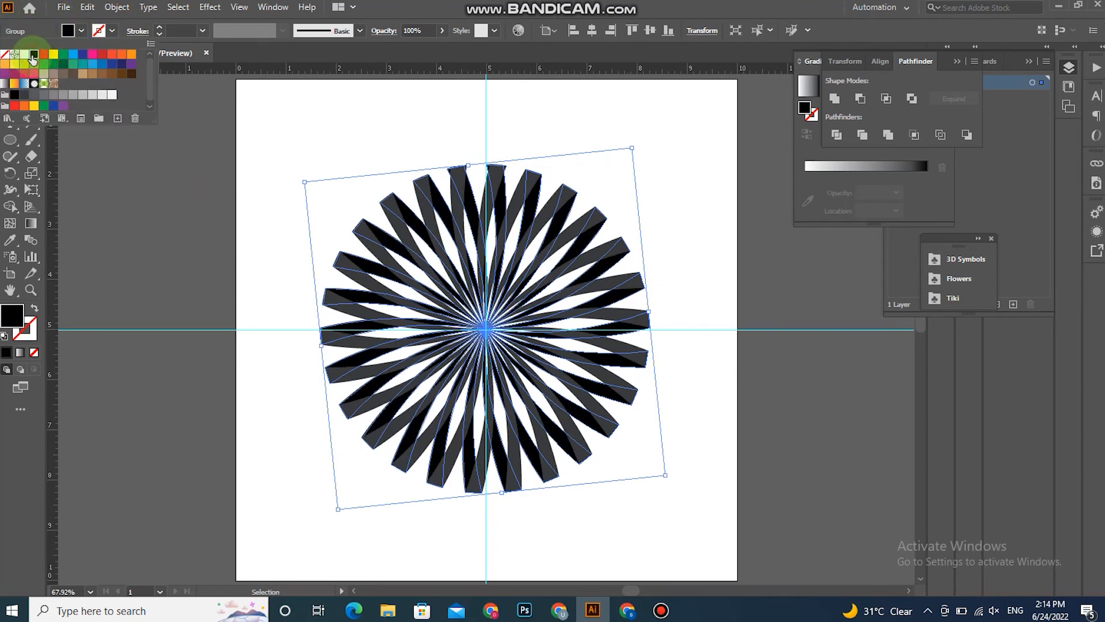
pyautogui.click(117, 135)
pyautogui.click(151, 135)
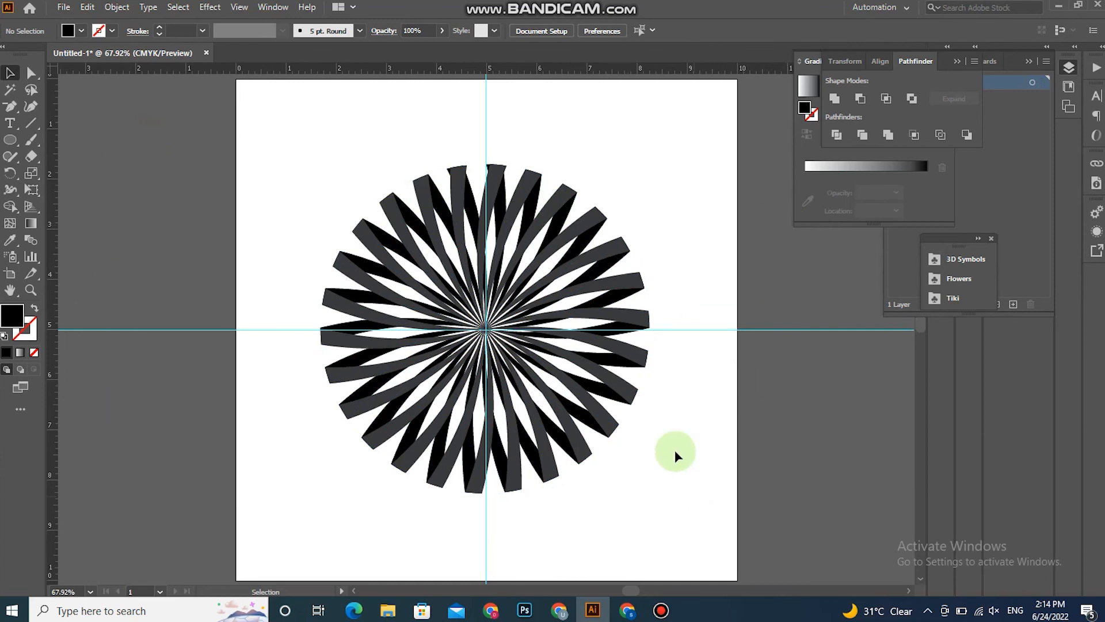
# - Rotate the black rear blade set very slightly clockwise to fine-tune how its tips align with the grey blades
pyautogui.click(535, 204)
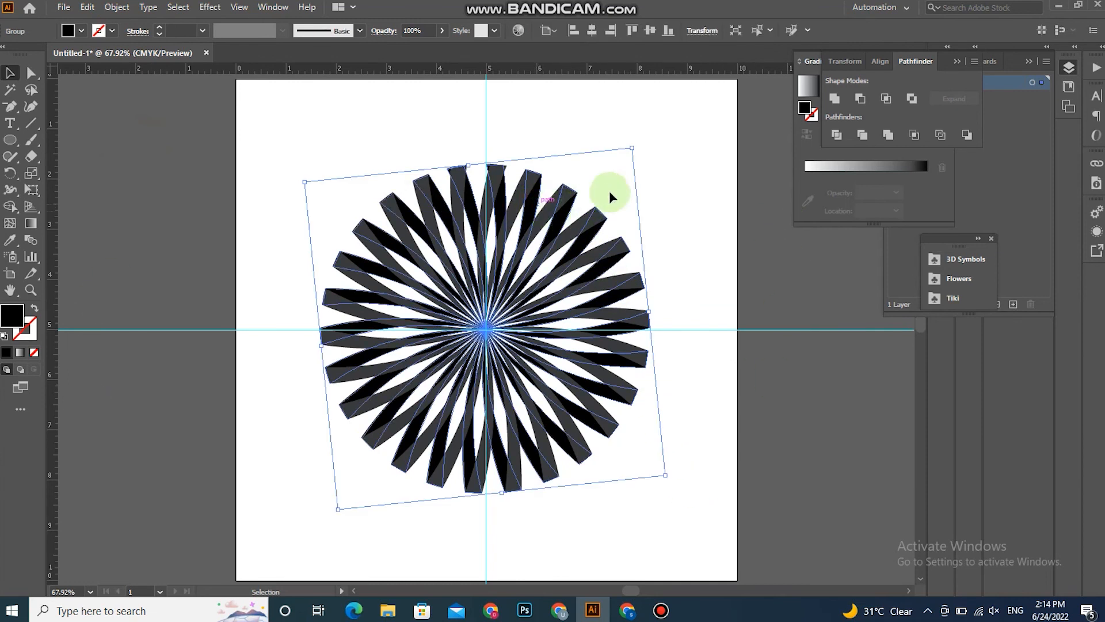
pyautogui.moveTo(636, 140); pyautogui.dragTo(642, 147)
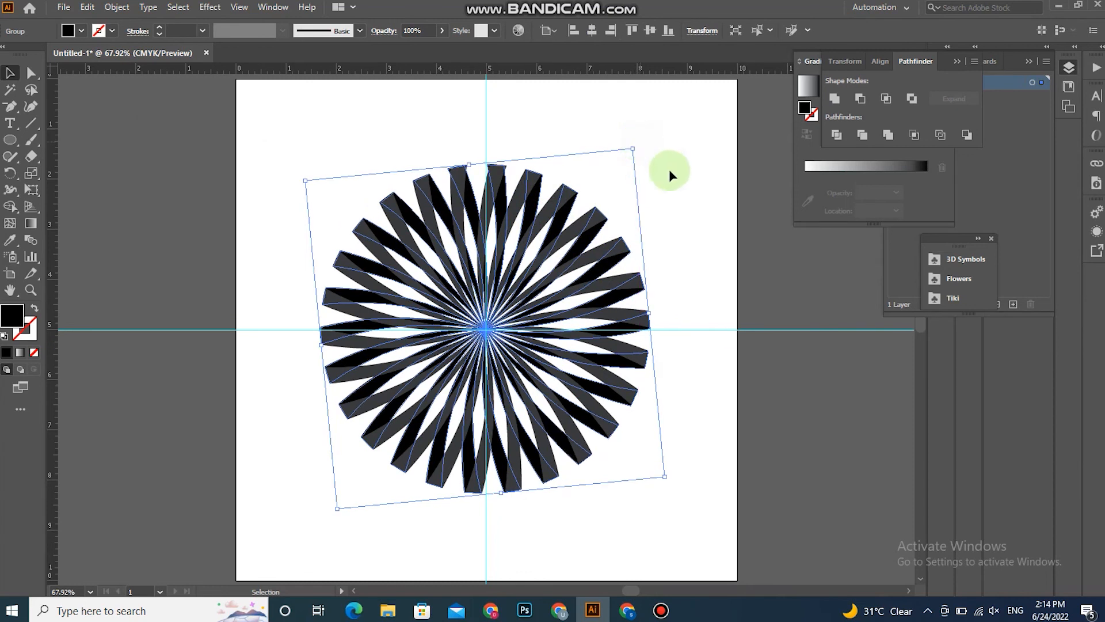
pyautogui.click(723, 290)
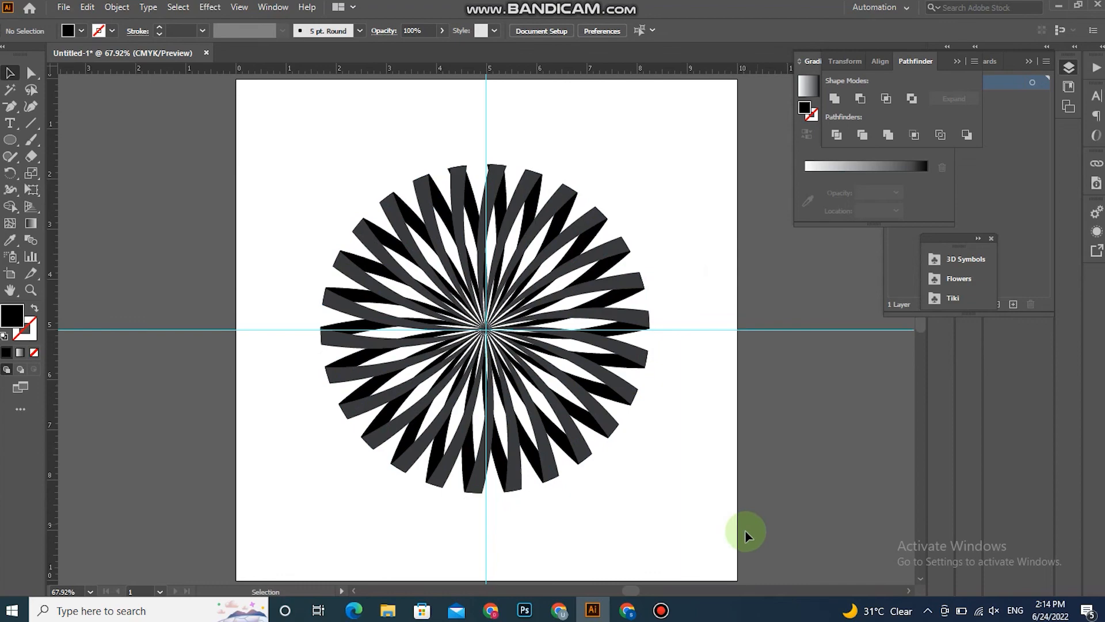